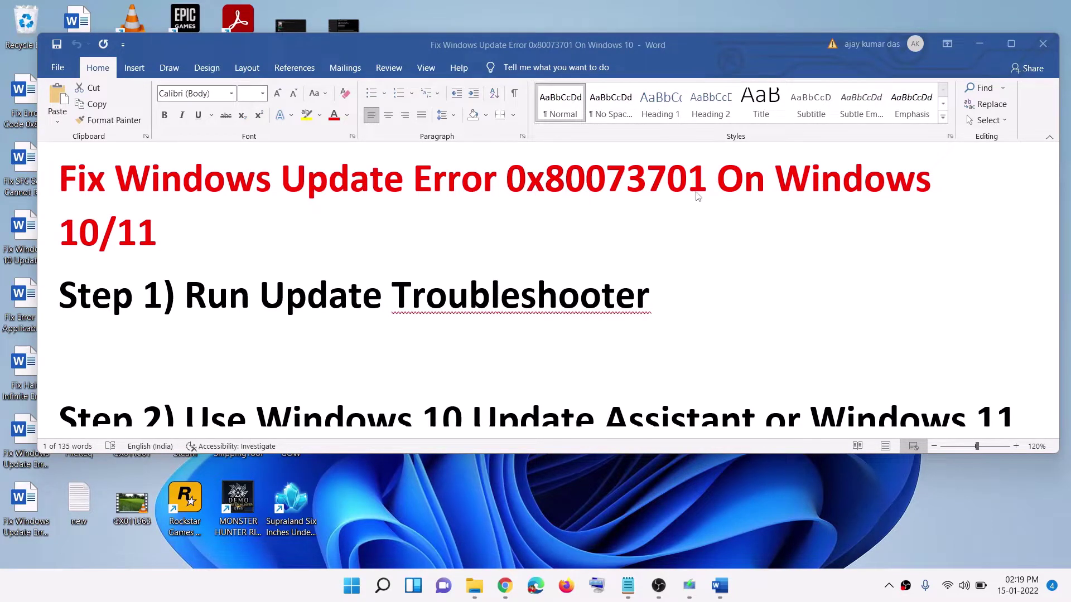
Highlight the guide's red title and the Run Update Troubleshooter line, then open Start
drag(173, 233, 60, 180)
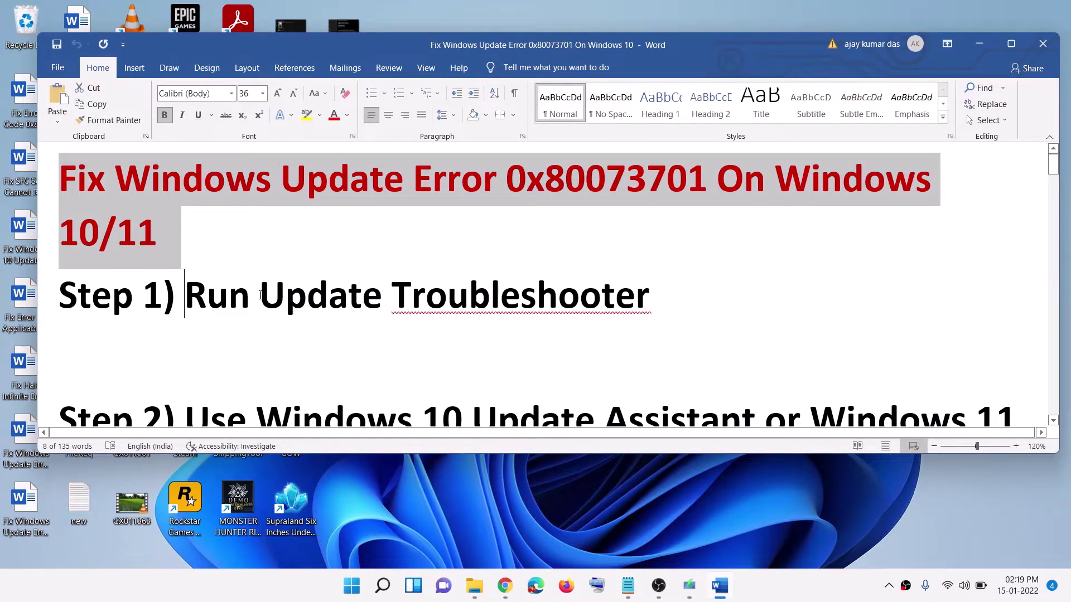
drag(207, 294, 649, 295)
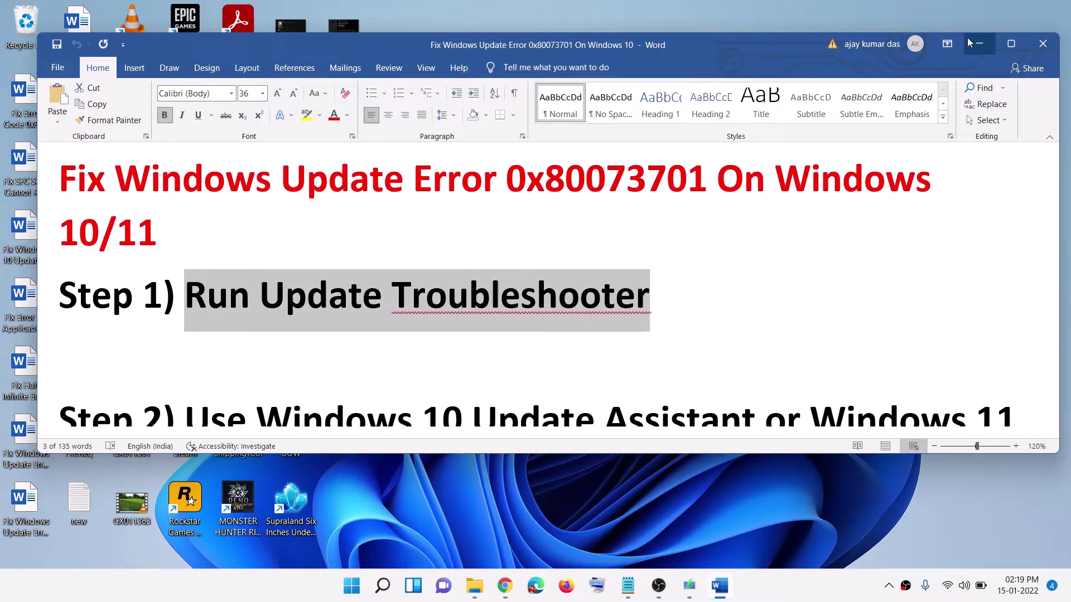
click(350, 591)
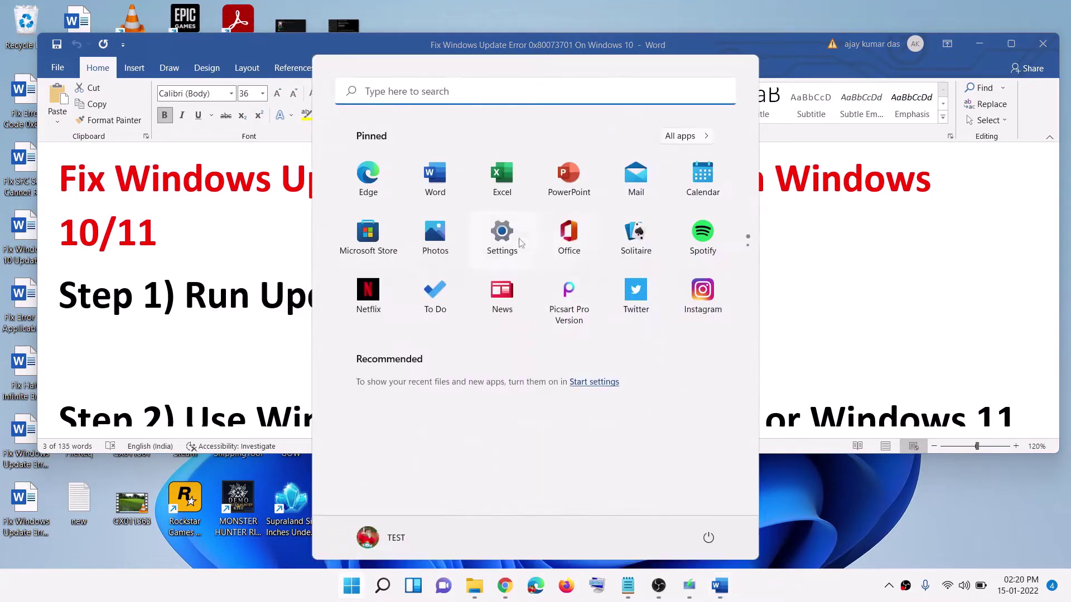
Go to Settings > System > Troubleshoot > Other troubleshooters, then minimize Settings
click(1069, 282)
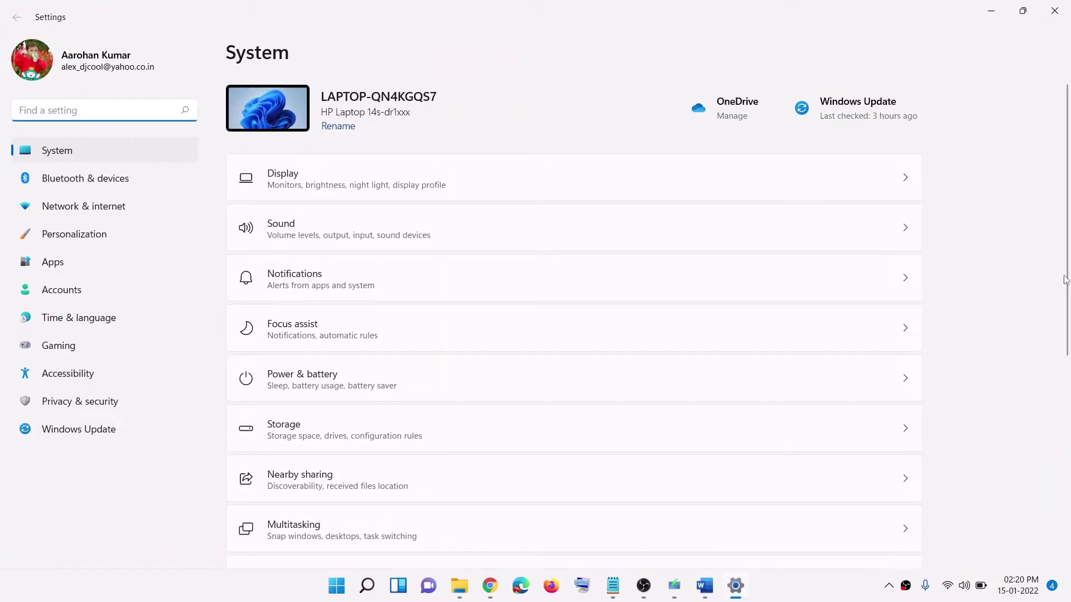
click(56, 155)
scroll(396, 329, down, 5)
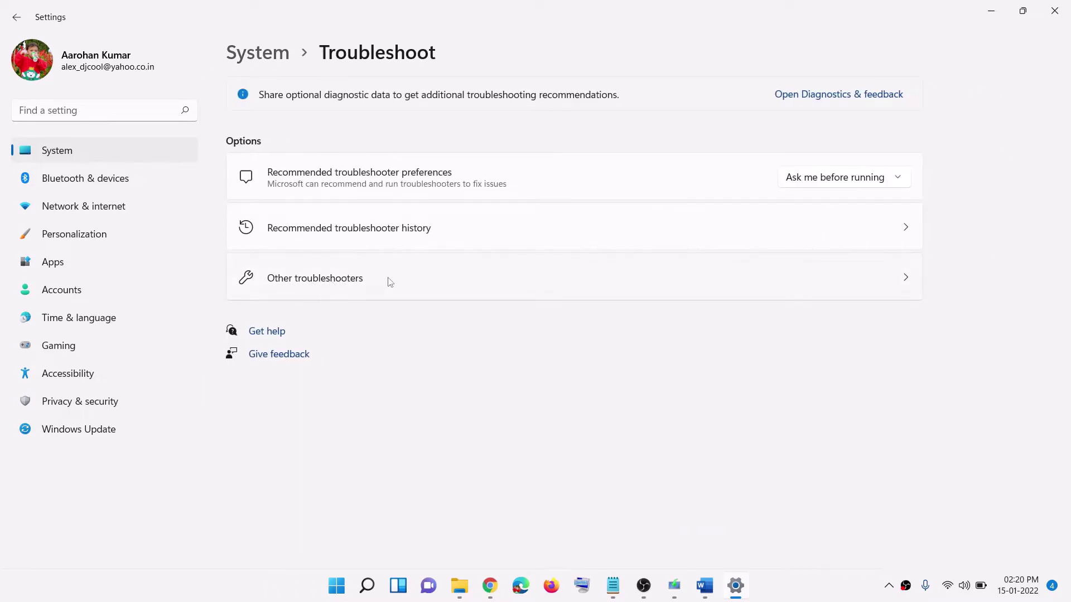
click(352, 277)
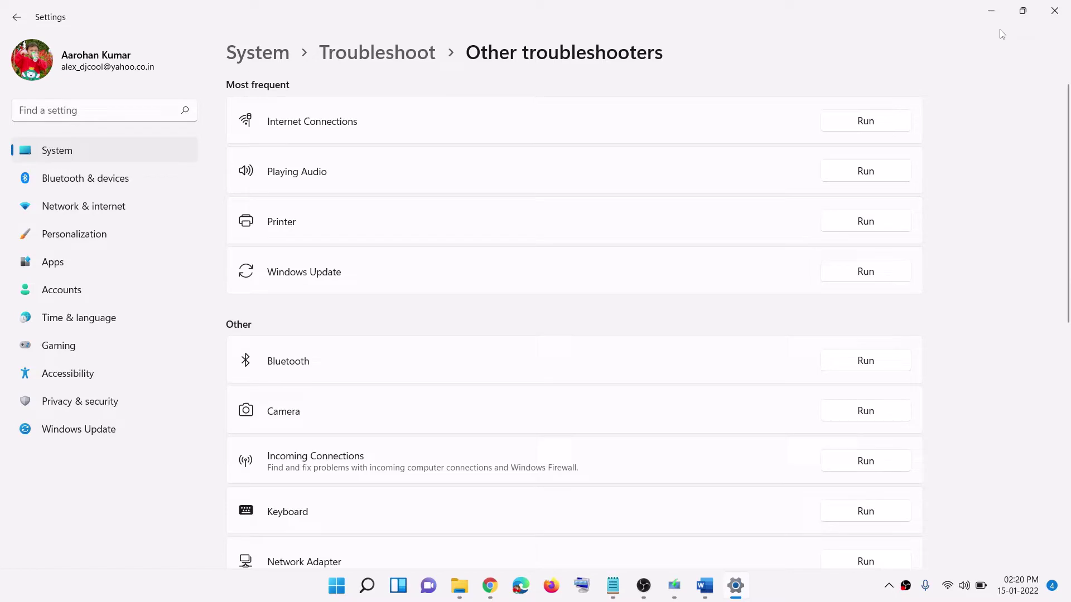
click(991, 11)
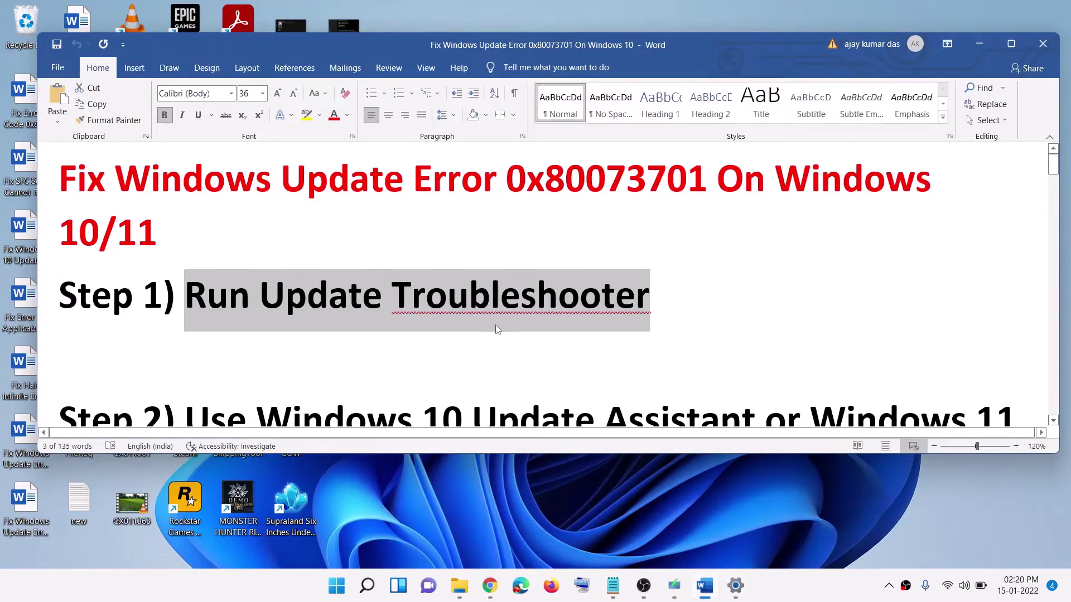
Scroll to Step 2 and highlight the Windows 10 and Windows 11 assistant text and download links
scroll(495, 325, down, 3)
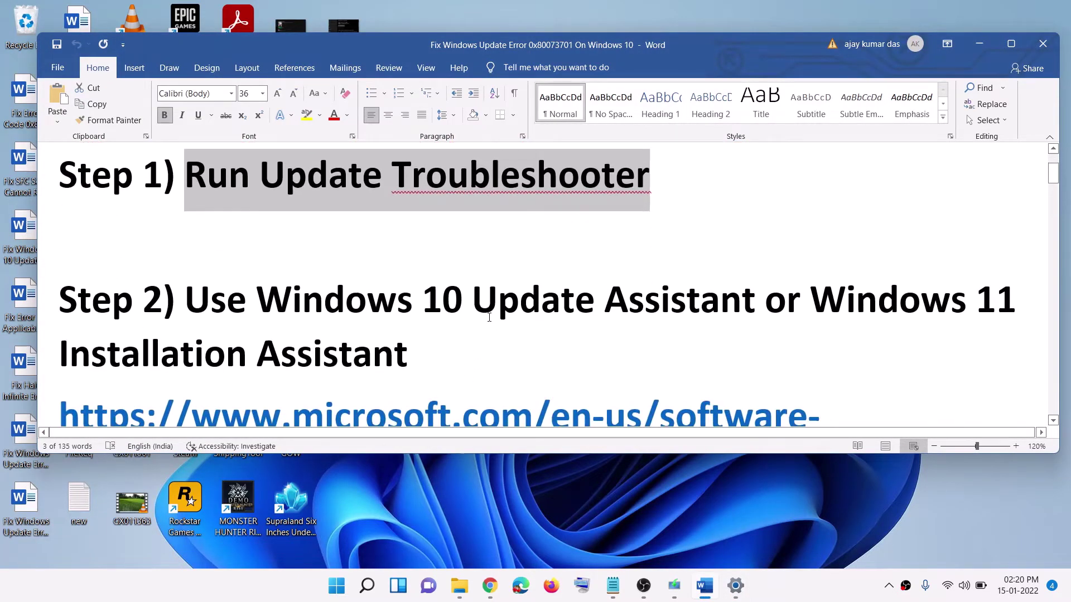
drag(423, 300, 433, 362)
click(717, 341)
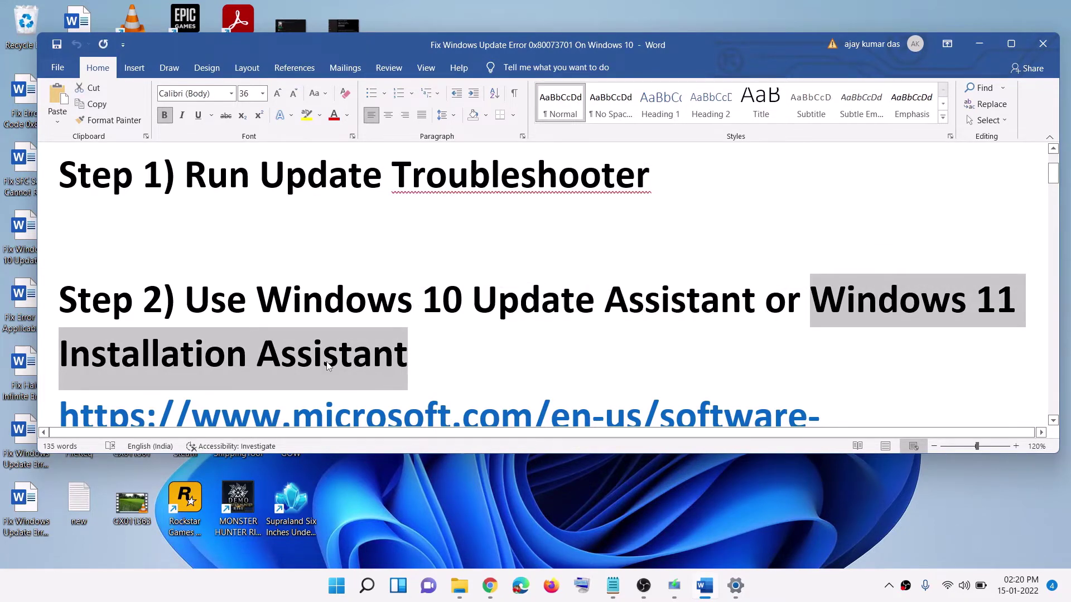
scroll(433, 362, down, 1)
drag(257, 269, 593, 269)
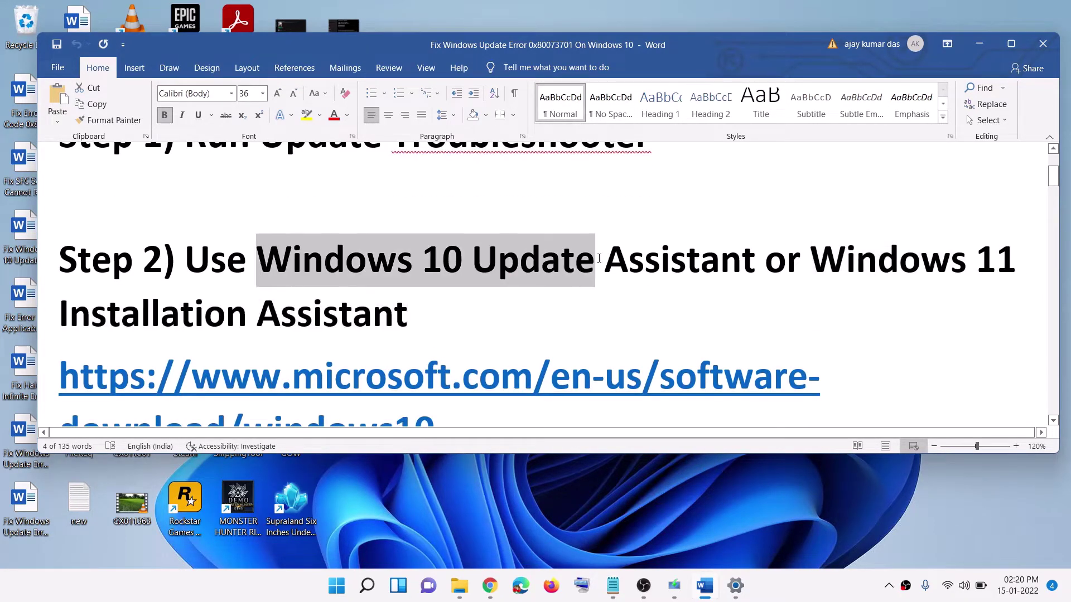
scroll(479, 348, down, 3)
triple_click(478, 306)
scroll(478, 306, down, 2)
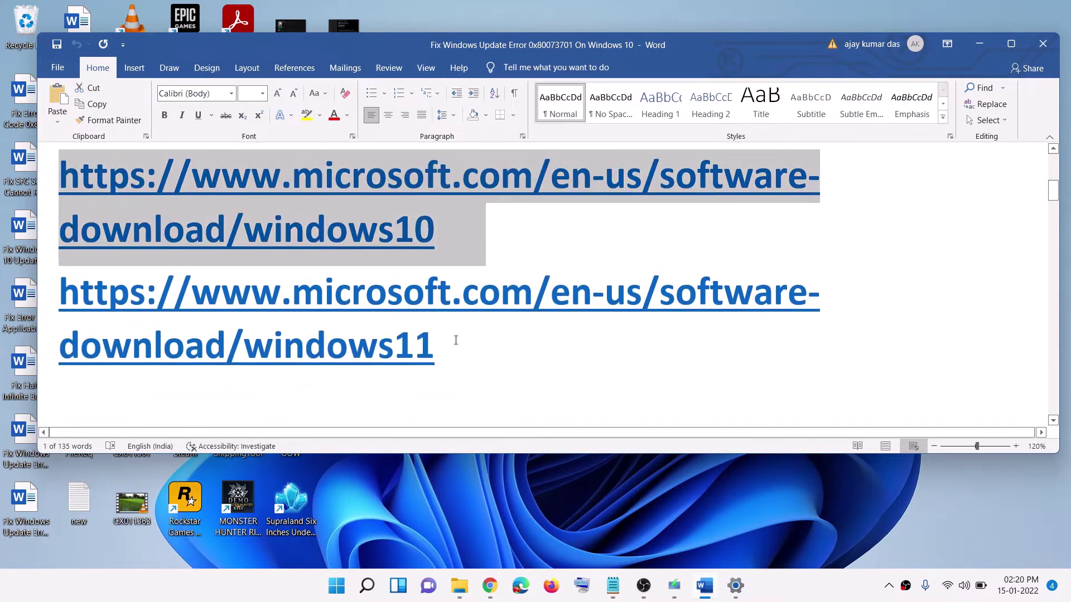
drag(454, 339, 184, 287)
scroll(540, 299, up, 2)
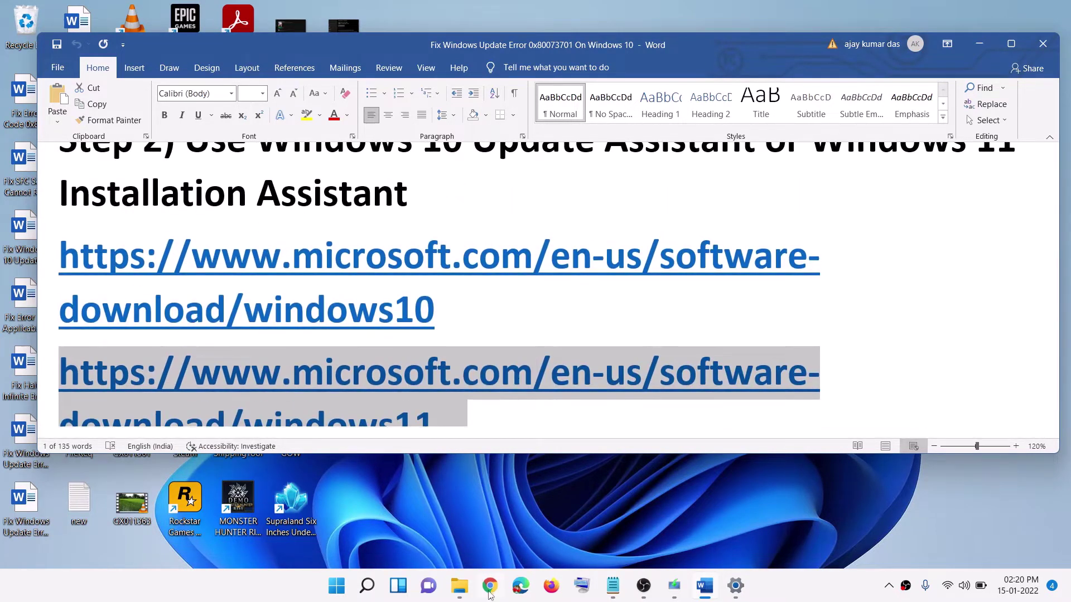
Run the downloaded Windows 10 Update Assistant with admin approval, then exit it once up to date
click(489, 586)
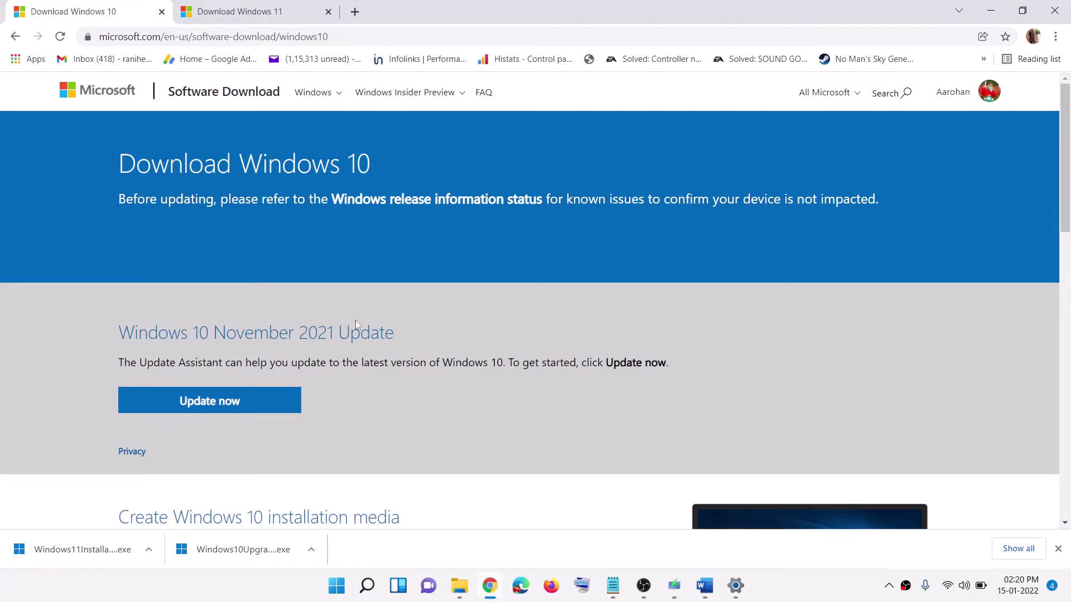
drag(140, 364, 251, 366)
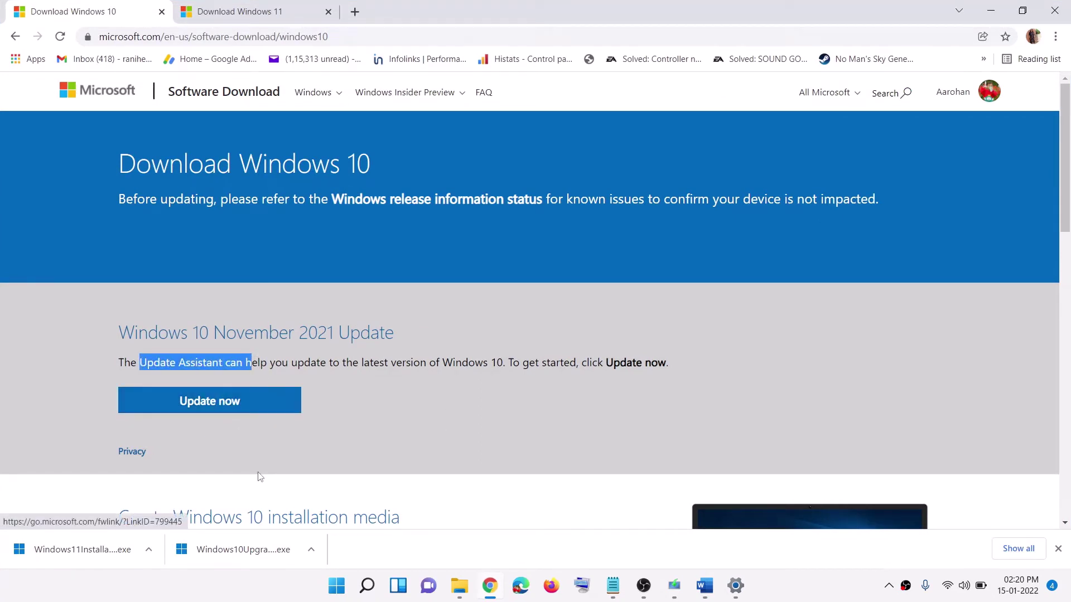
click(248, 551)
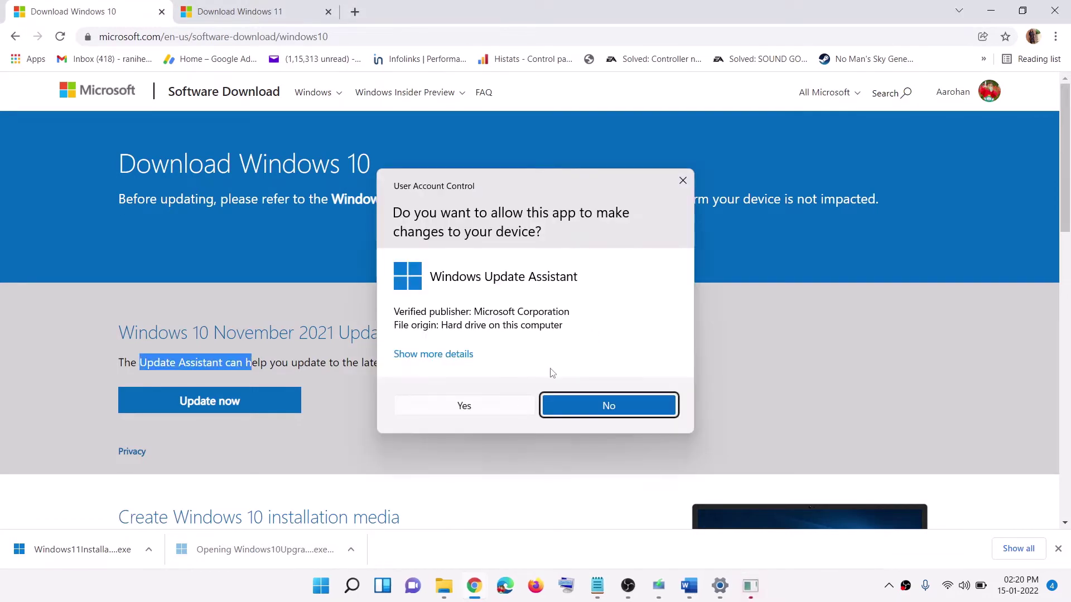
click(484, 407)
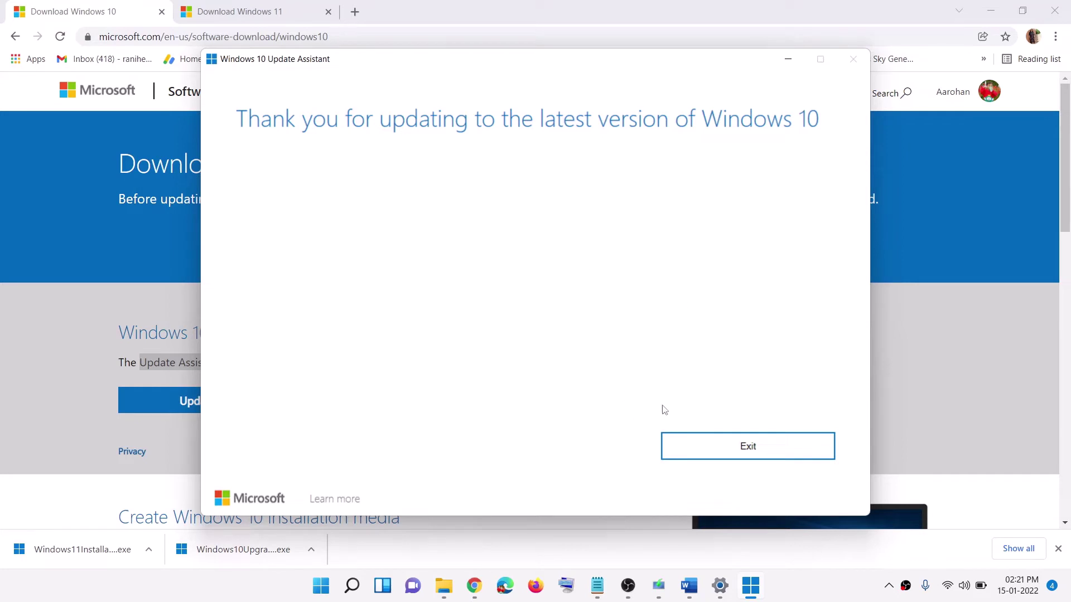
click(740, 456)
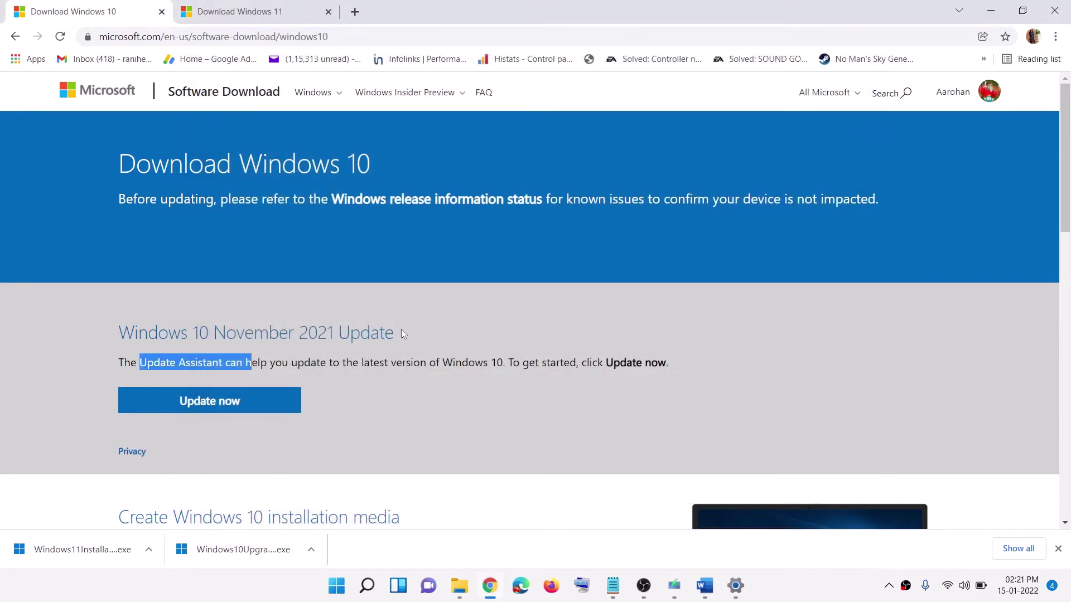
Launch the downloaded Windows 11 Installation Assistant with admin approval, then open Downloads in File Explorer
click(234, 16)
scroll(315, 257, down, 4)
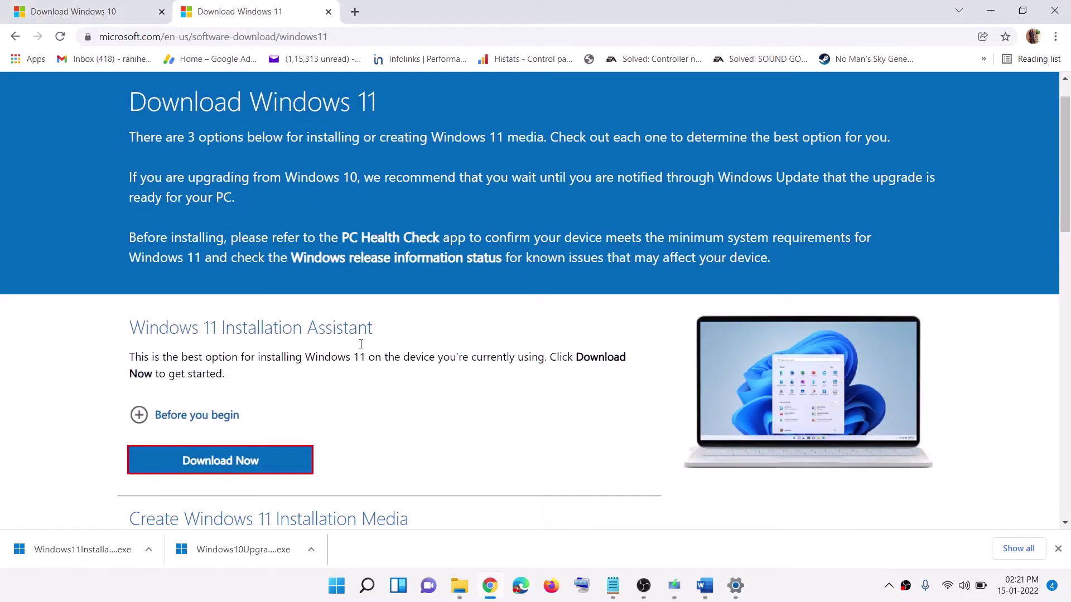
scroll(299, 294, up, 2)
drag(145, 301, 373, 303)
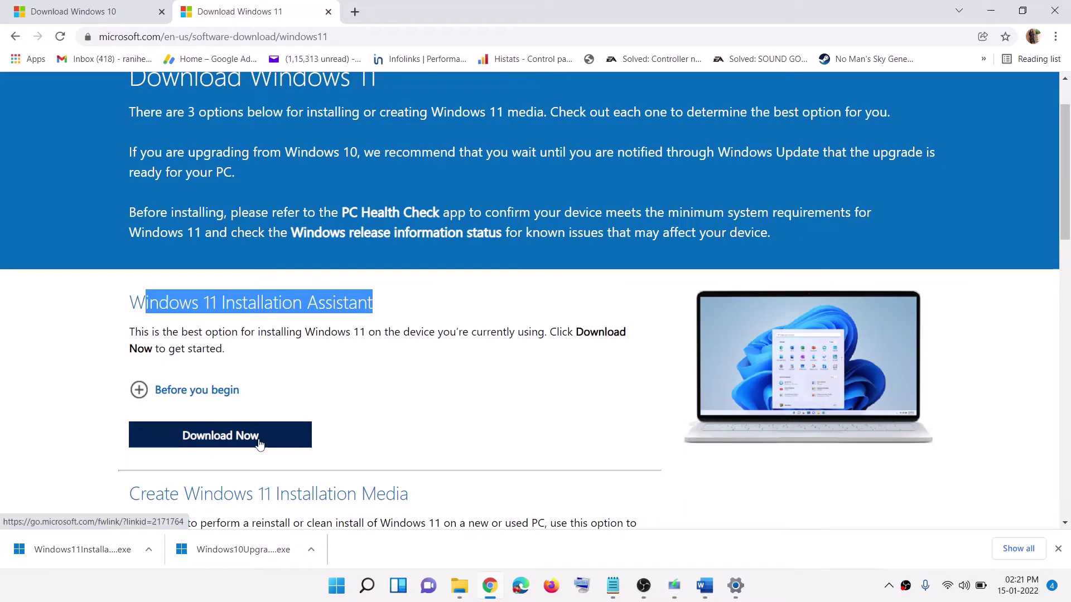
click(98, 552)
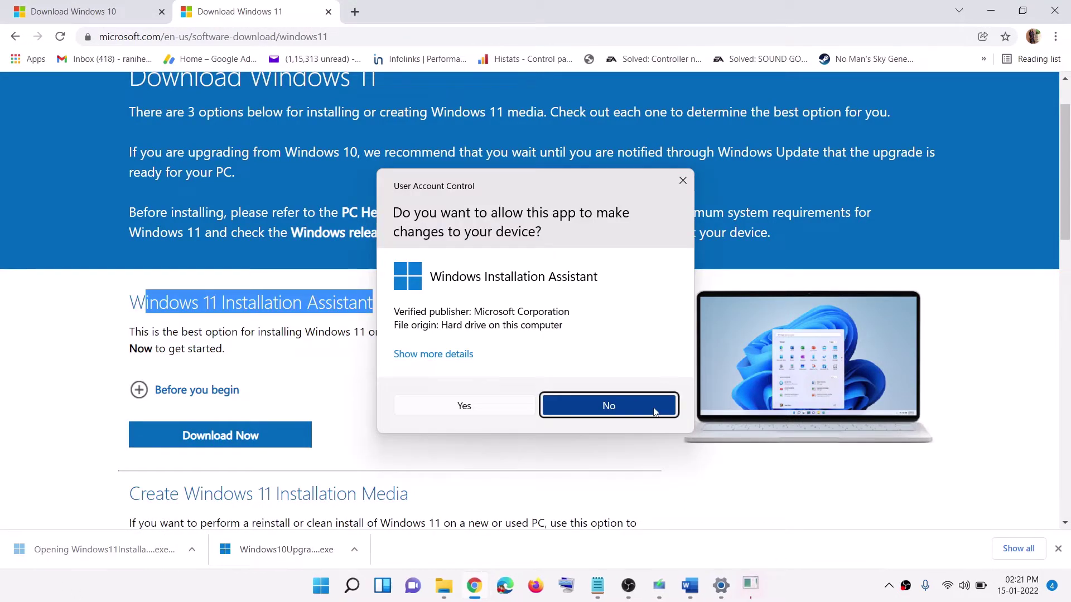
click(482, 405)
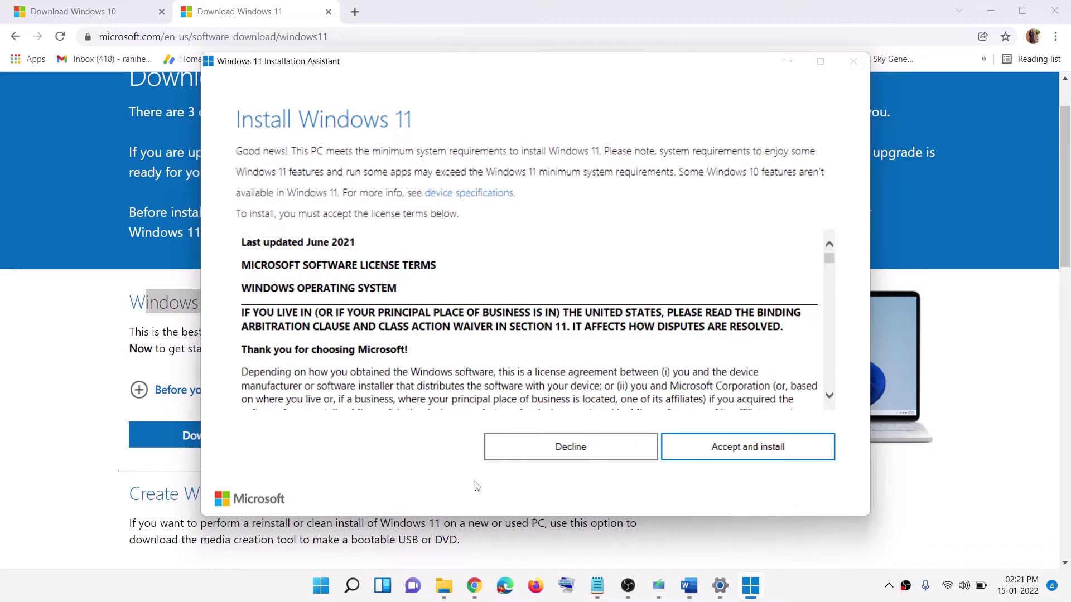
click(449, 594)
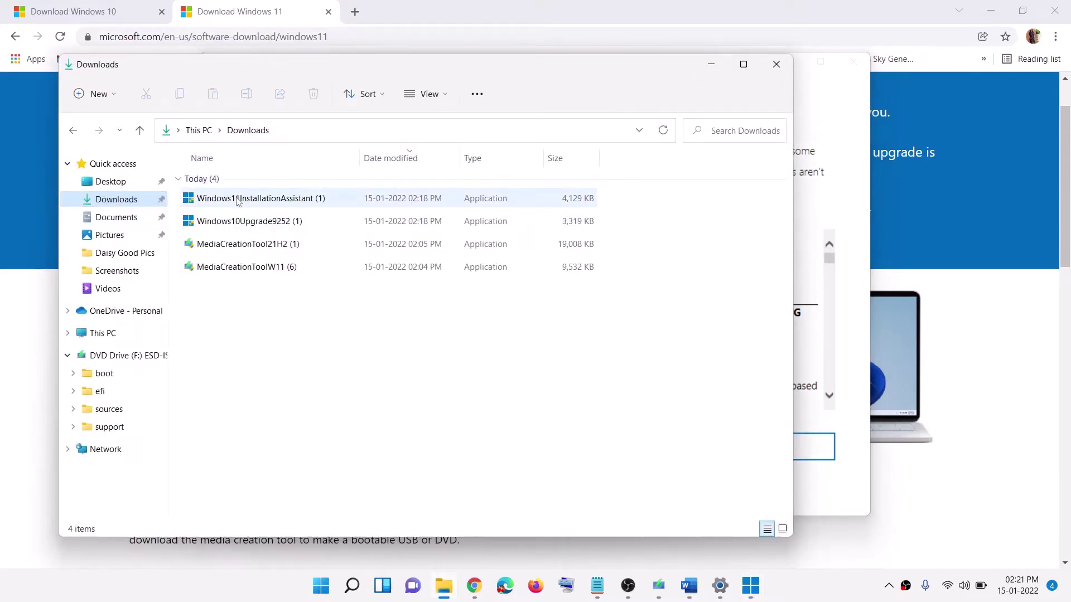
Set the Windows11InstallationAssistant file to run in Windows 7 compatibility mode
click(237, 202)
right_click(240, 203)
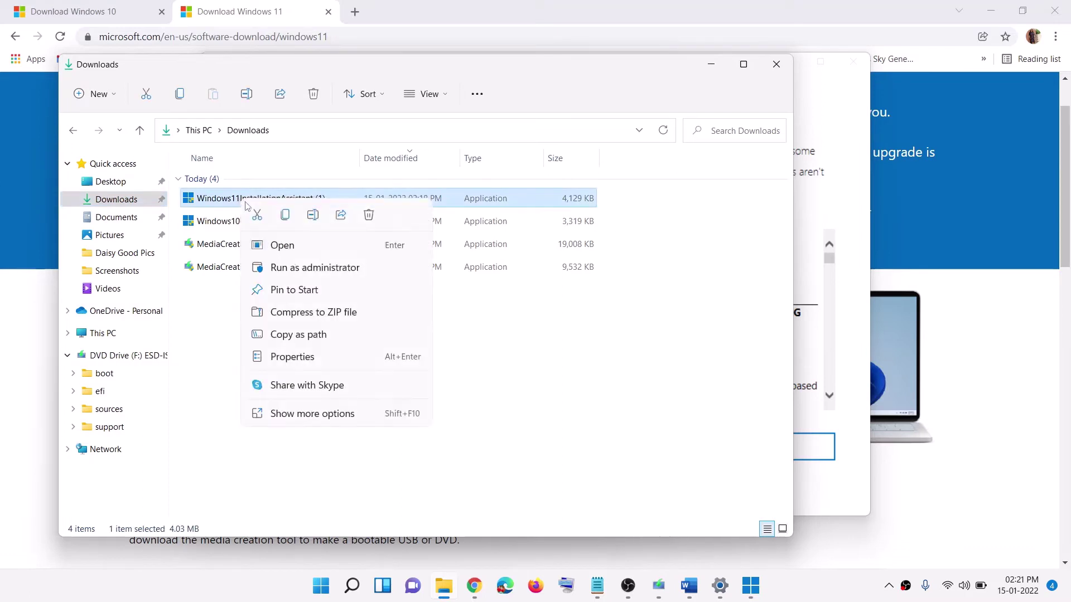
click(295, 357)
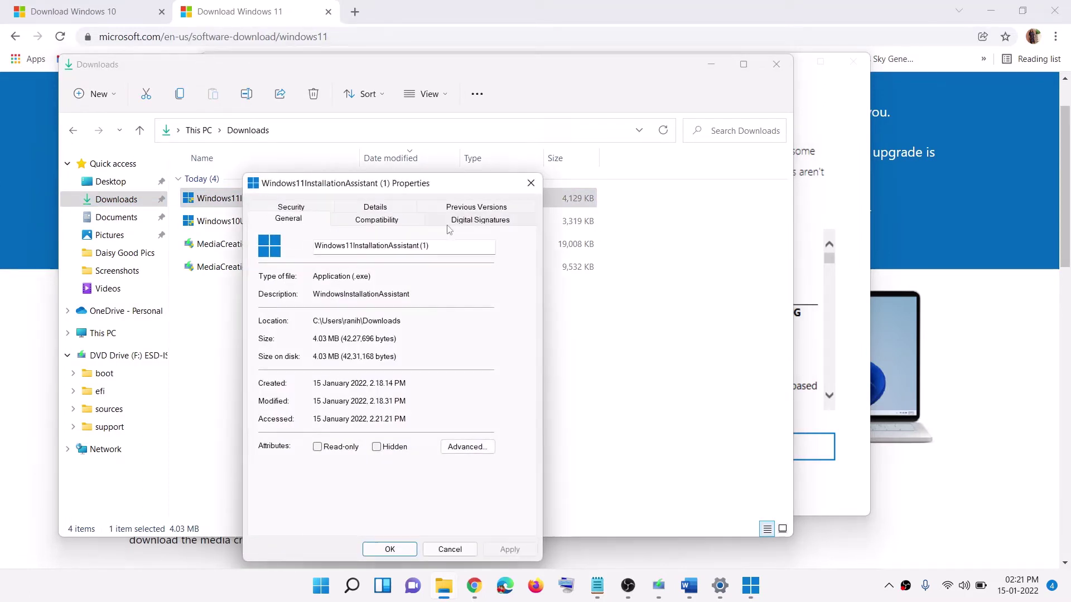
click(390, 223)
click(796, 590)
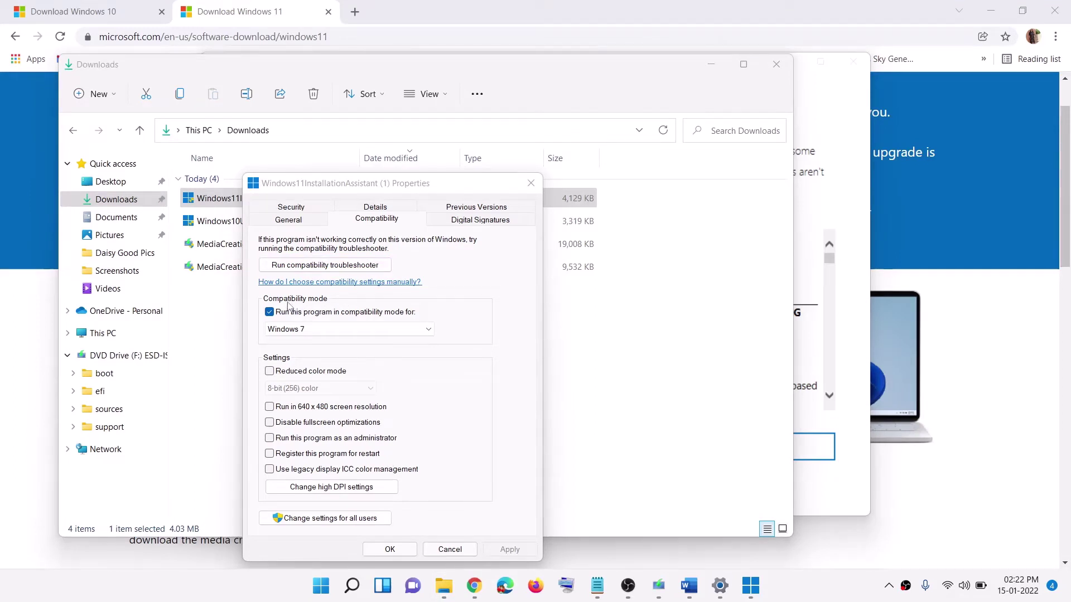
click(270, 313)
click(270, 313)
click(343, 328)
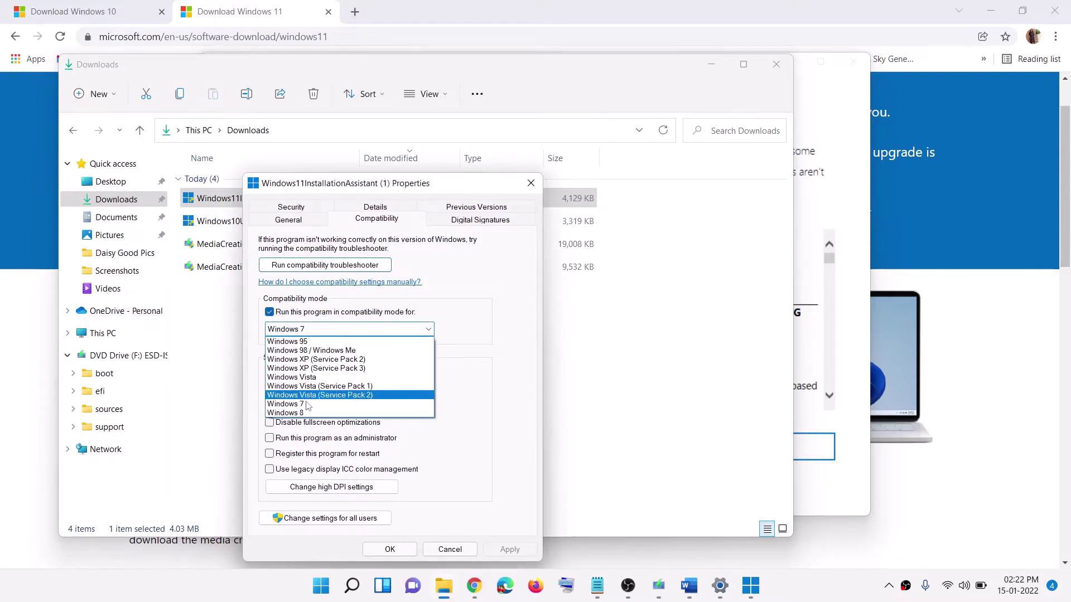
click(312, 407)
click(509, 550)
click(390, 549)
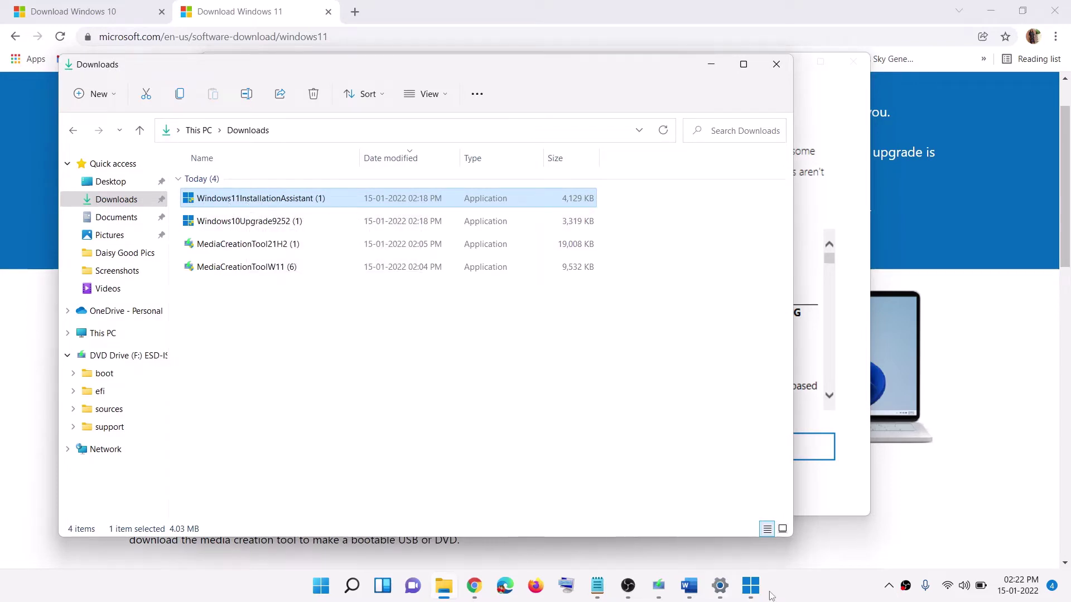
Bring the Installation Assistant and Windows 11 download page forward, then return to the Word guide
click(751, 586)
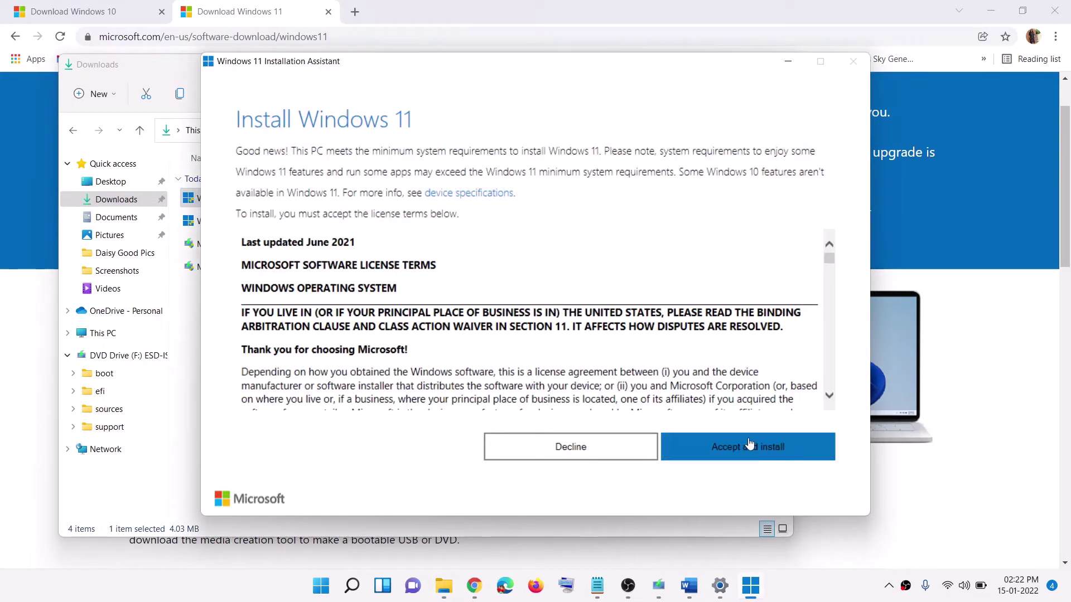
click(971, 356)
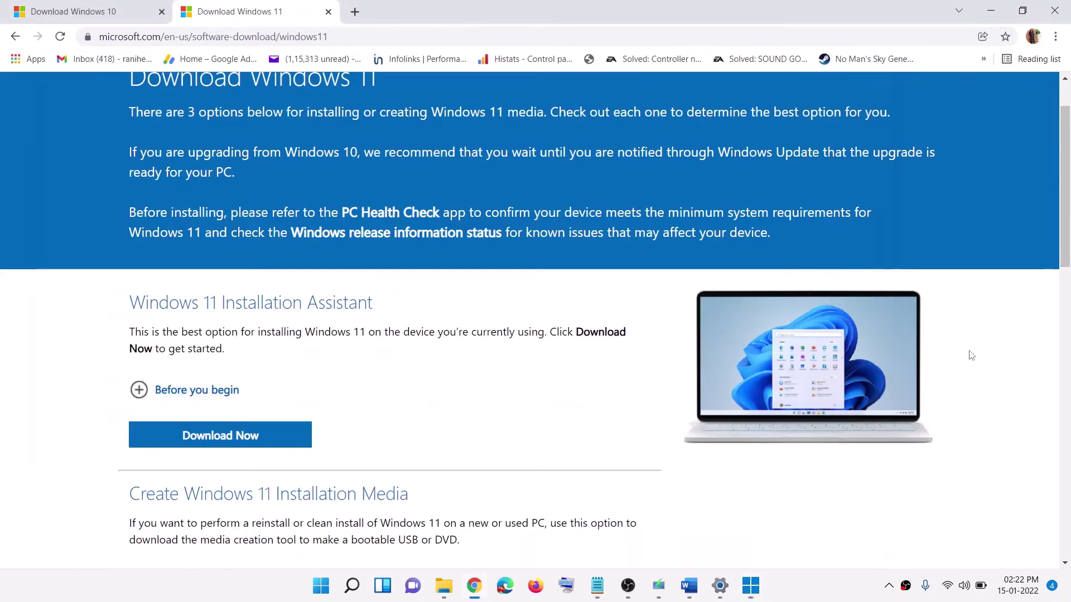
click(691, 585)
Scroll to Step 3 and copy the Reset Windows Update Components commands, then open Start
scroll(442, 315, down, 5)
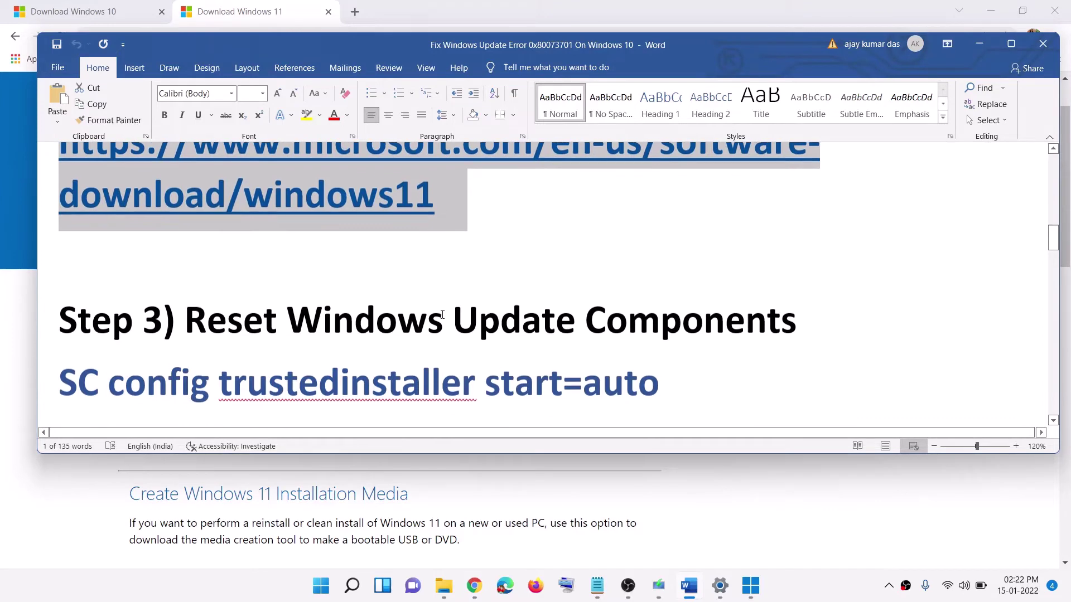
drag(206, 271, 796, 274)
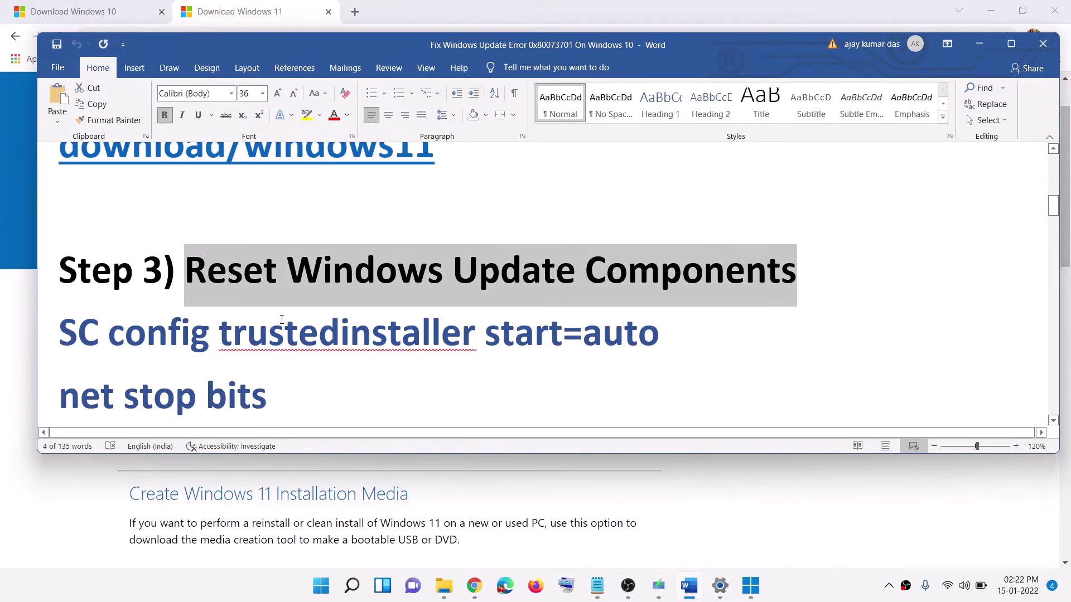
drag(60, 332, 340, 224)
right_click(239, 216)
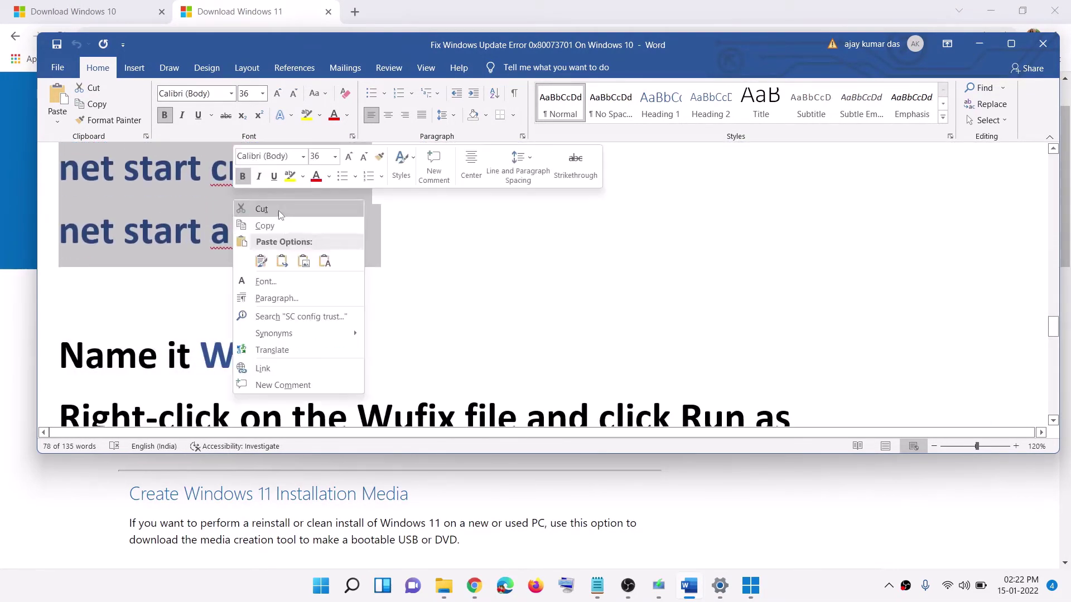
click(282, 228)
click(322, 586)
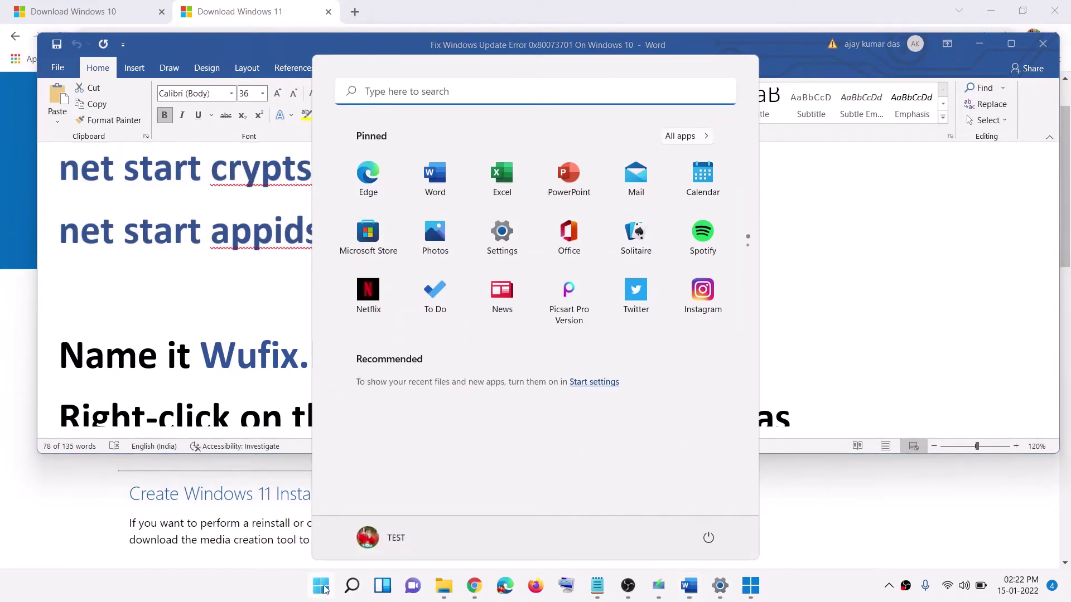
Launch Notepad and paste the copied reset commands into it
text(noe)
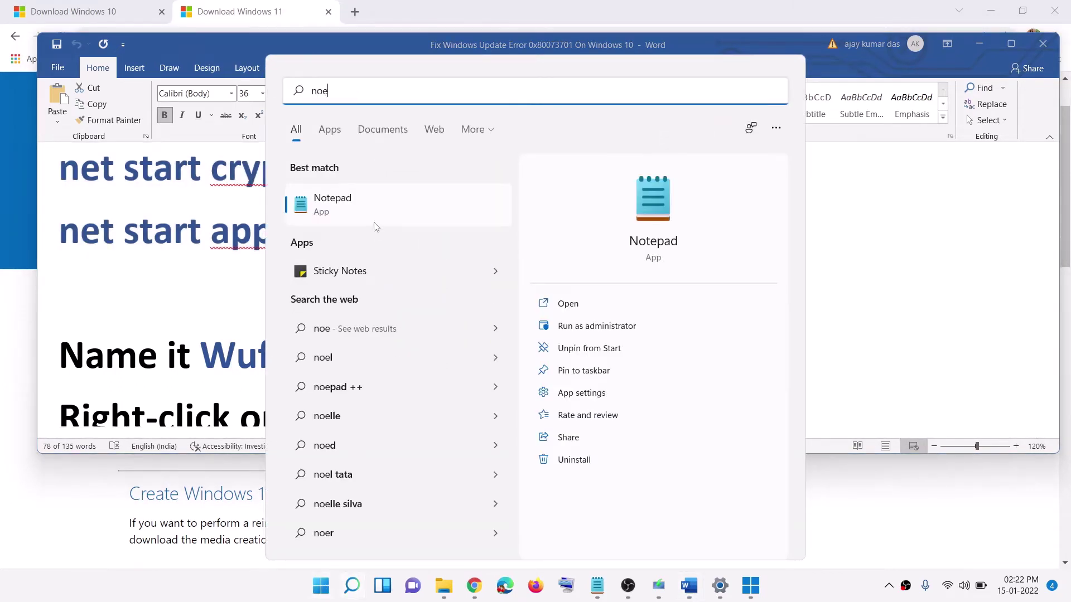
click(352, 207)
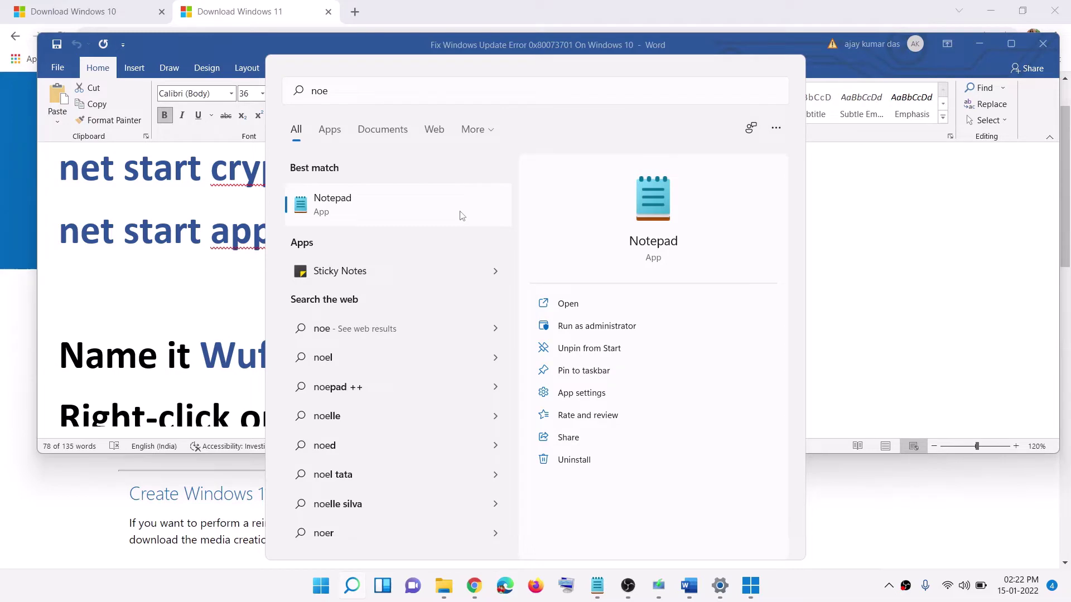
right_click(417, 232)
click(449, 291)
Save the note as Wufix.bat with type All Files, close Notepad, and show the desktop
click(351, 200)
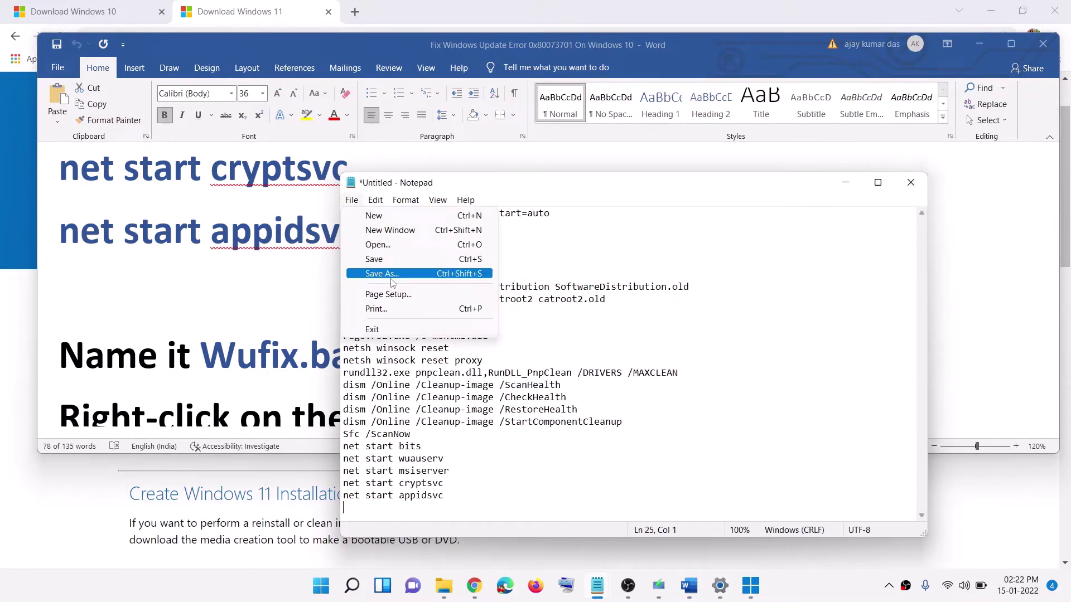
click(379, 270)
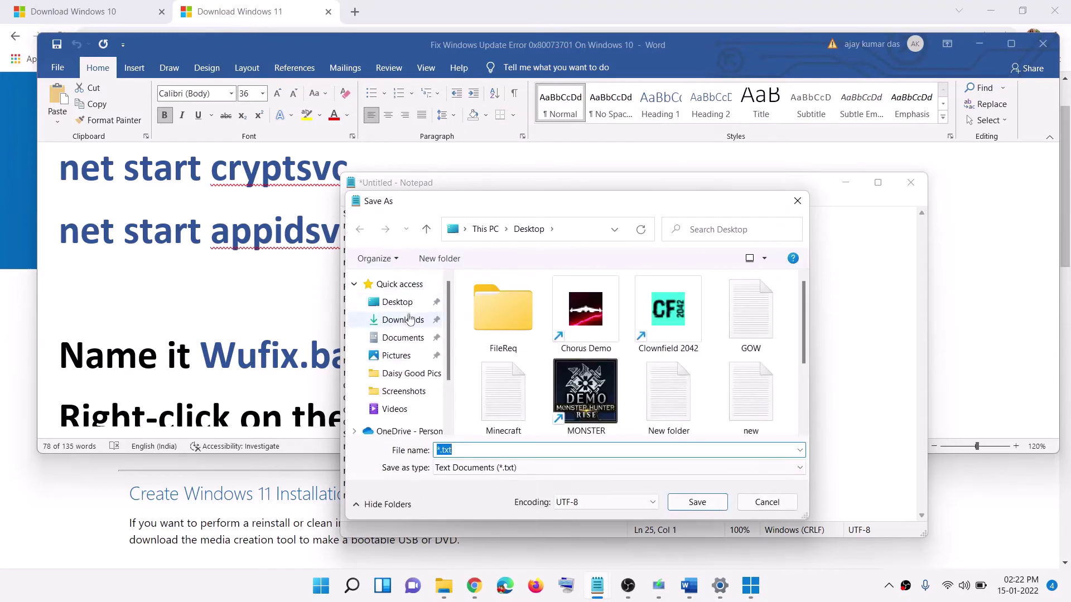
click(231, 370)
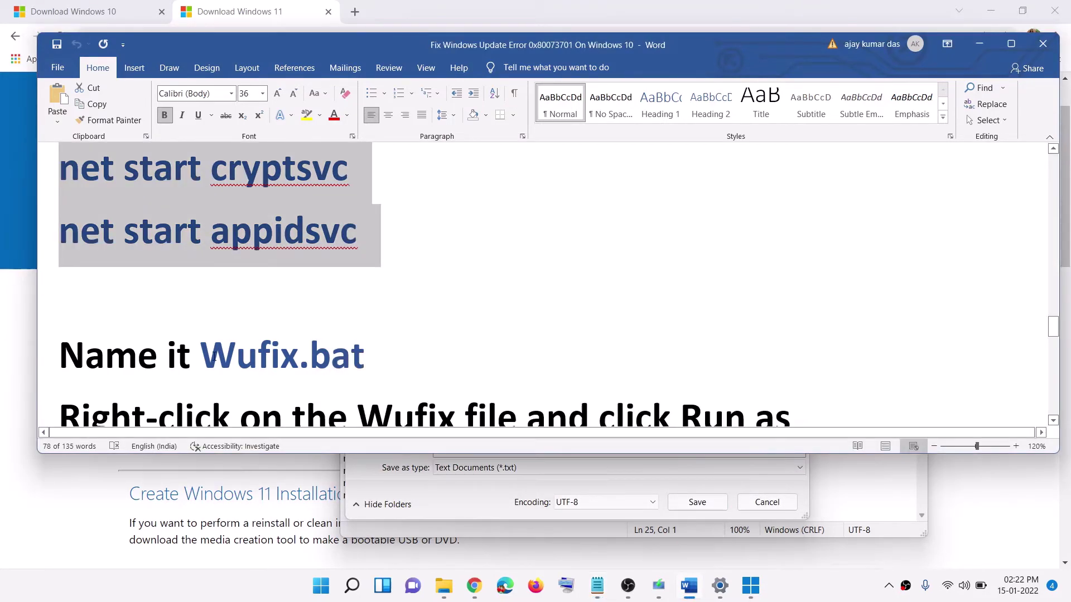
drag(202, 357, 345, 355)
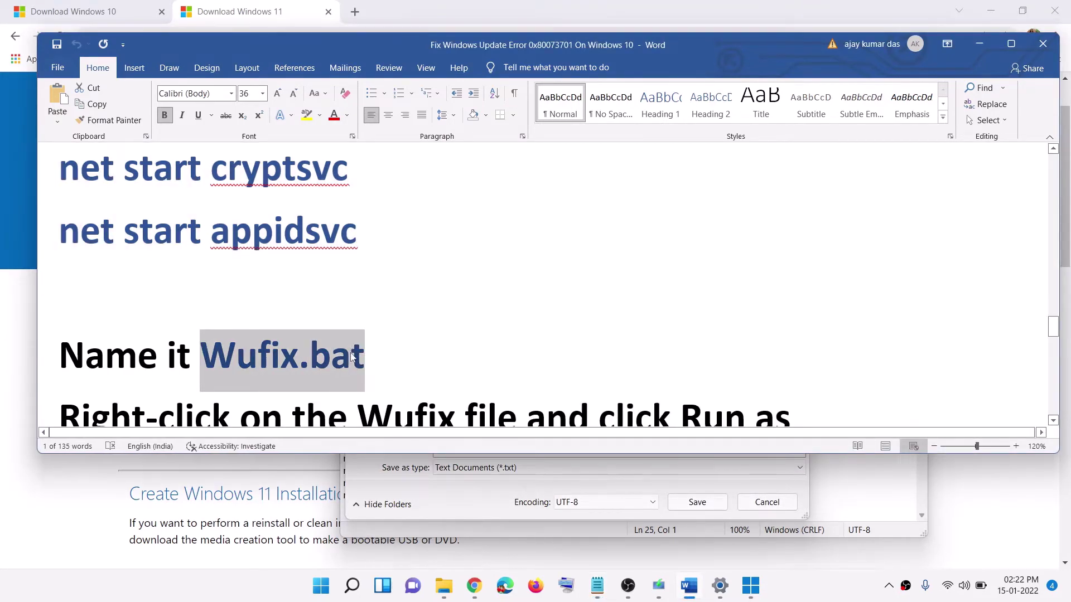
click(478, 472)
key(ctrl+v)
click(479, 469)
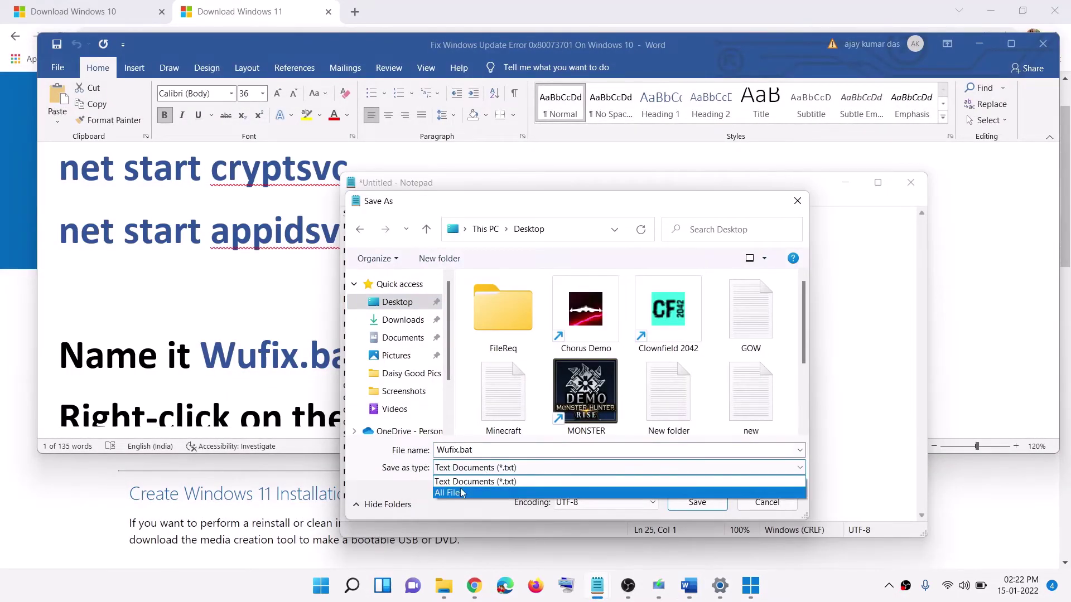
click(460, 494)
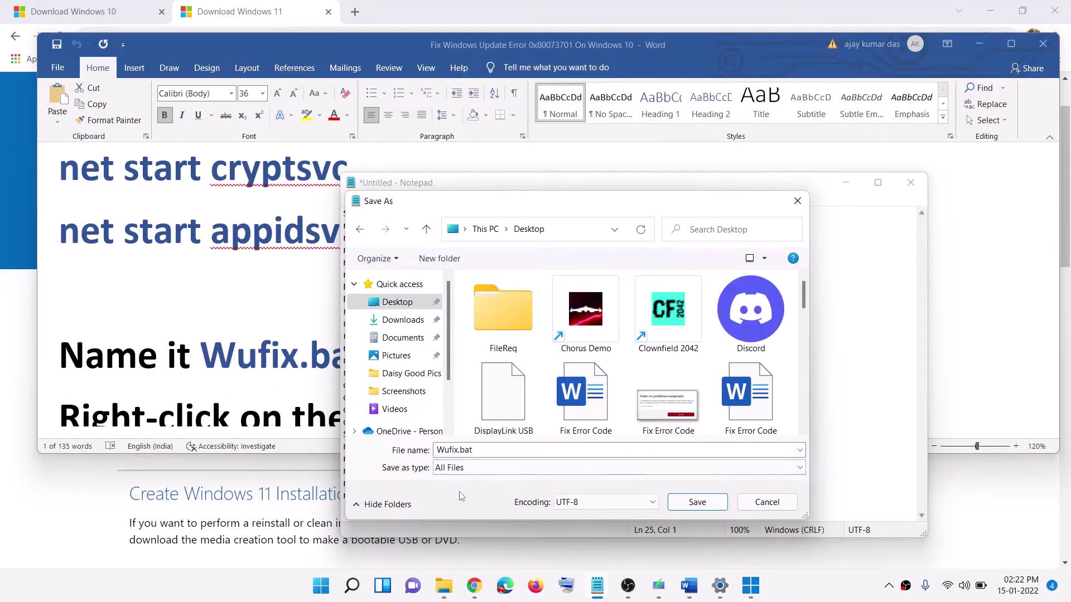
click(695, 503)
click(911, 183)
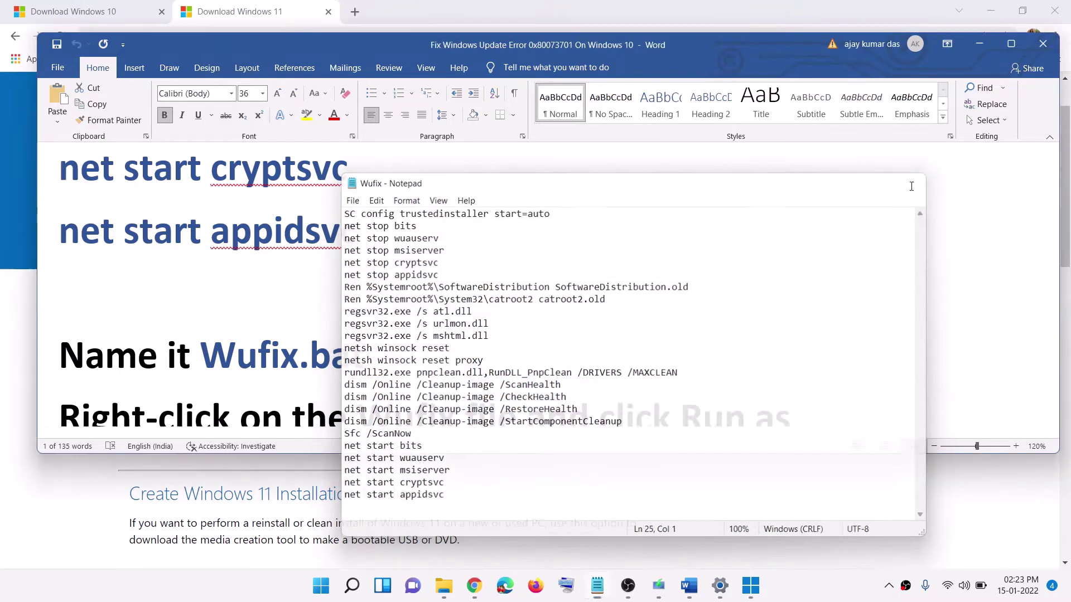
key(super+d)
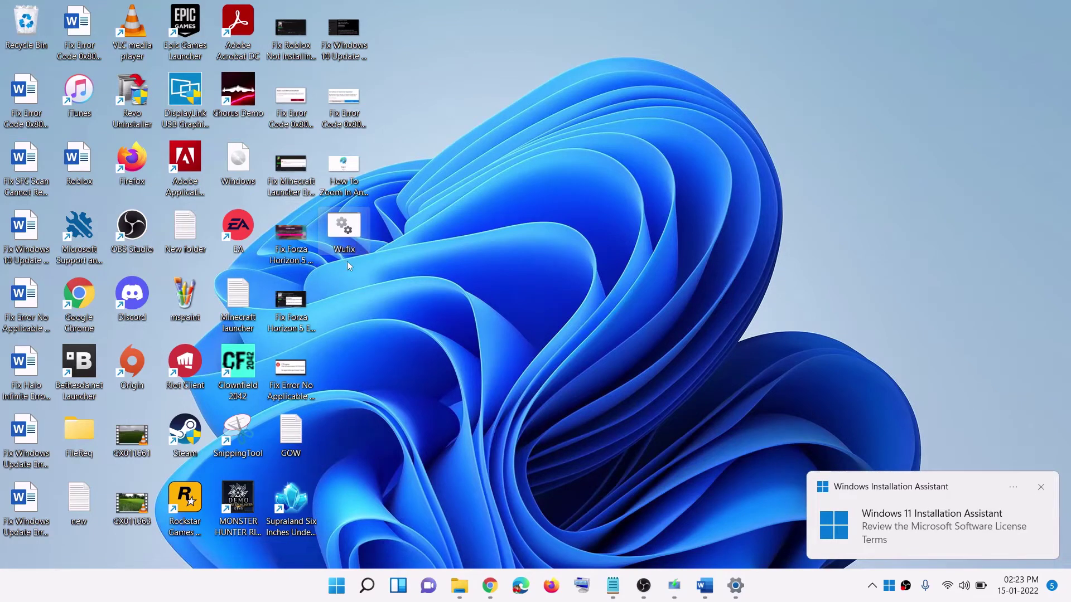
Run Wufix.bat as administrator, move the Command Prompt window aside, and return to Word
right_click(350, 235)
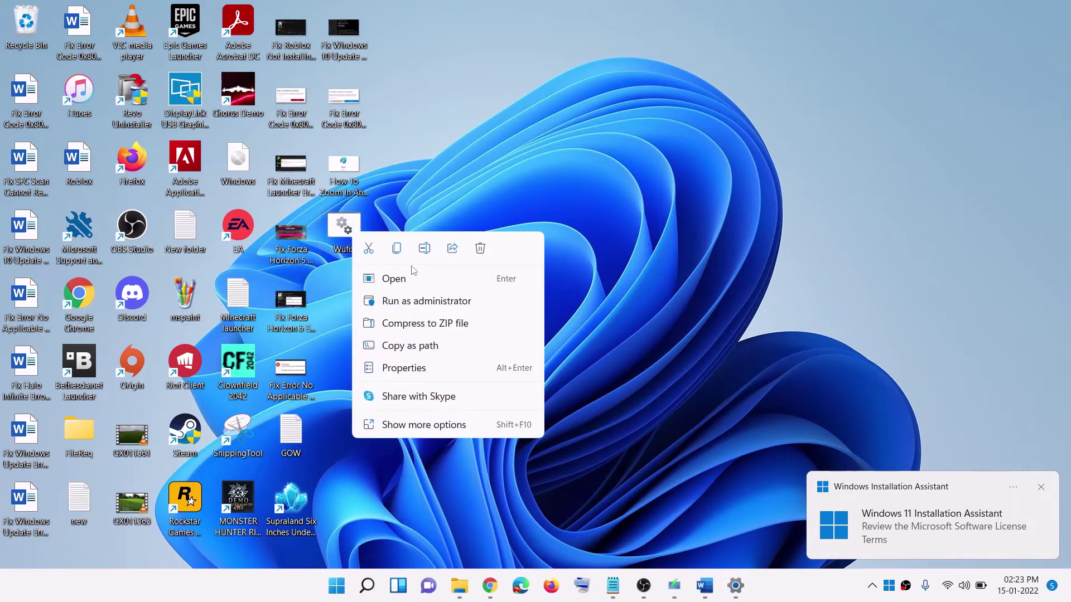
click(450, 308)
click(485, 407)
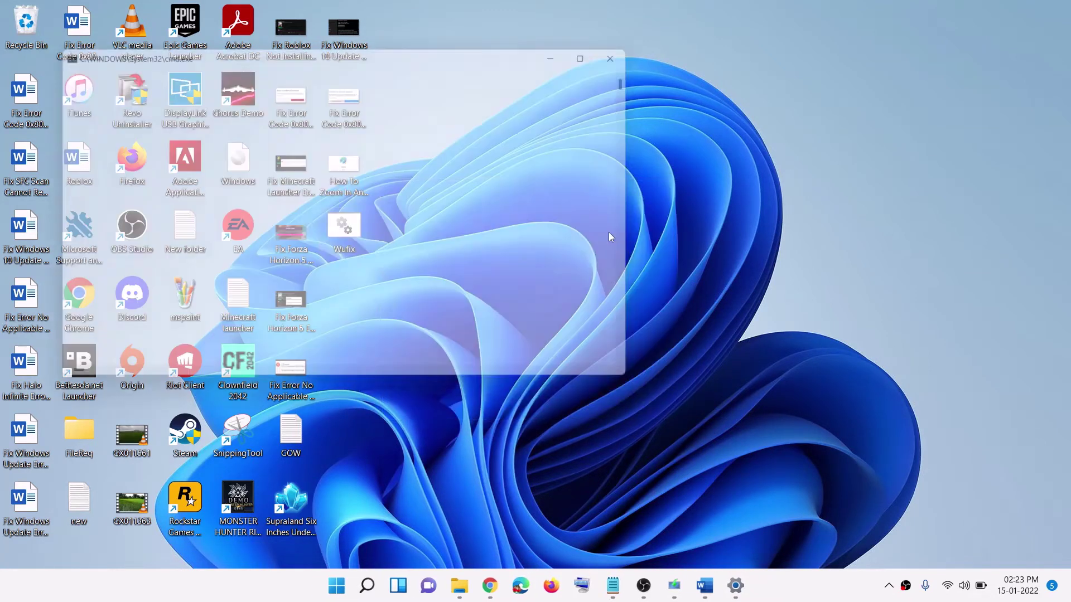
drag(401, 51, 608, 130)
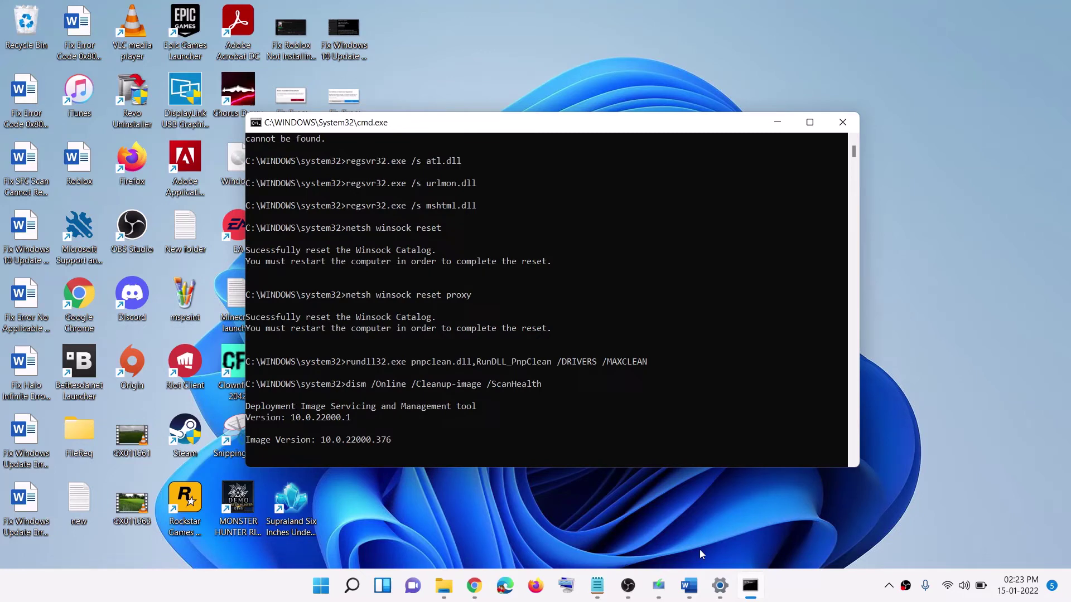
click(689, 586)
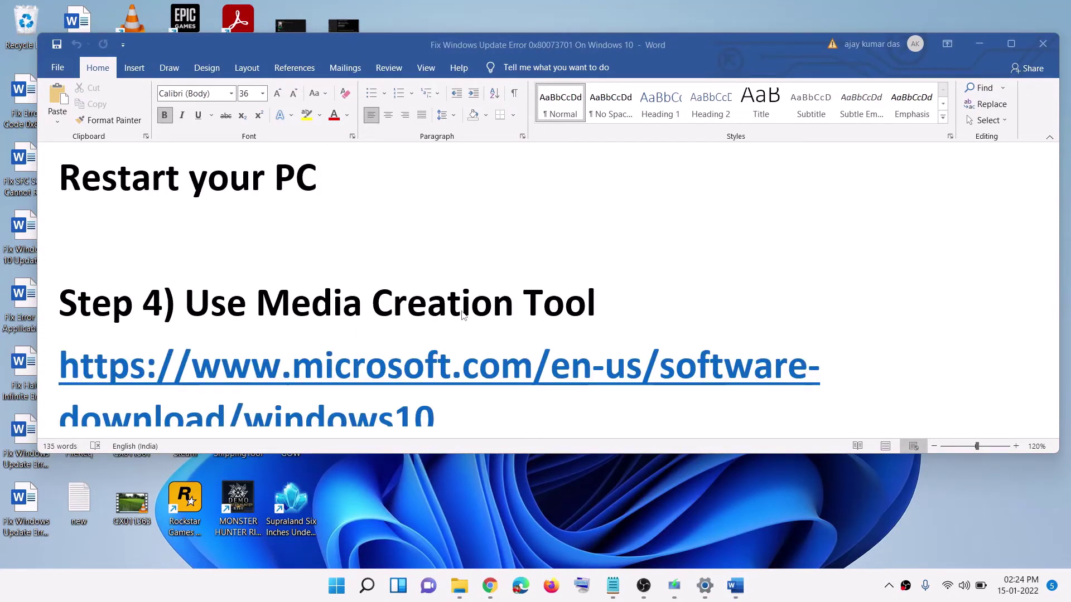
Scroll the guide to Step 4, then download the Media Creation Tool from Chrome's Download Windows 10 tab
scroll(534, 314, down, 3)
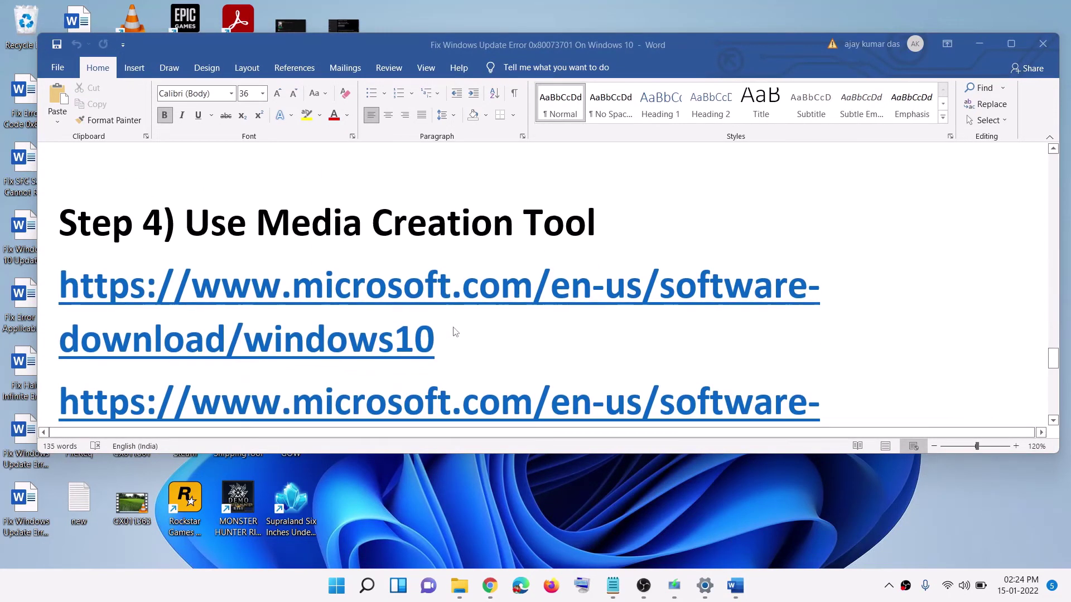
scroll(470, 323, down, 1)
click(491, 586)
key(ctrl+shift+Tab)
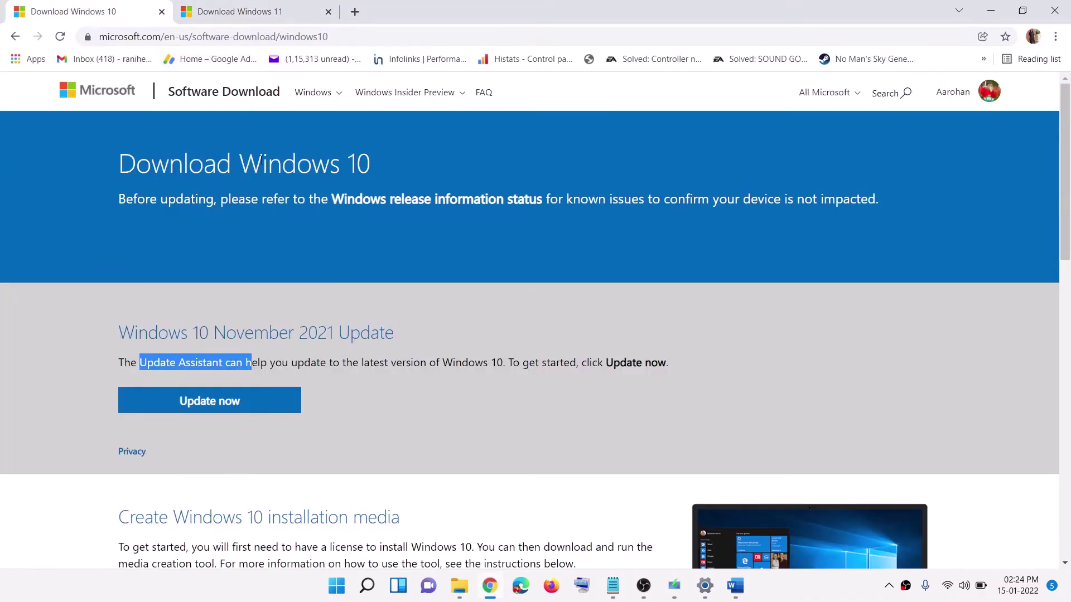
scroll(350, 330, down, 3)
drag(128, 355, 280, 355)
click(226, 424)
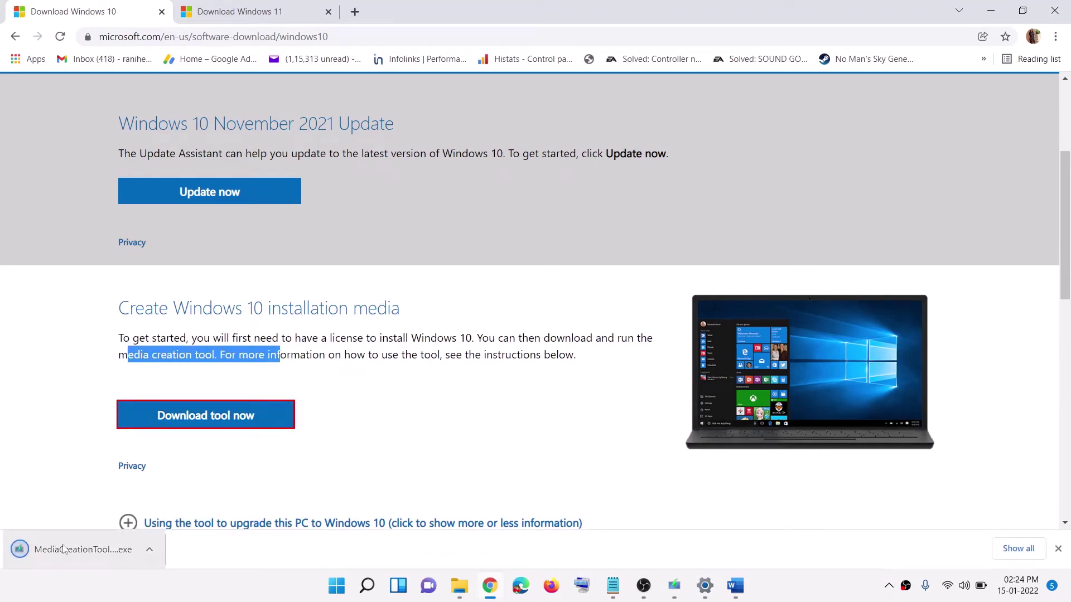
click(677, 586)
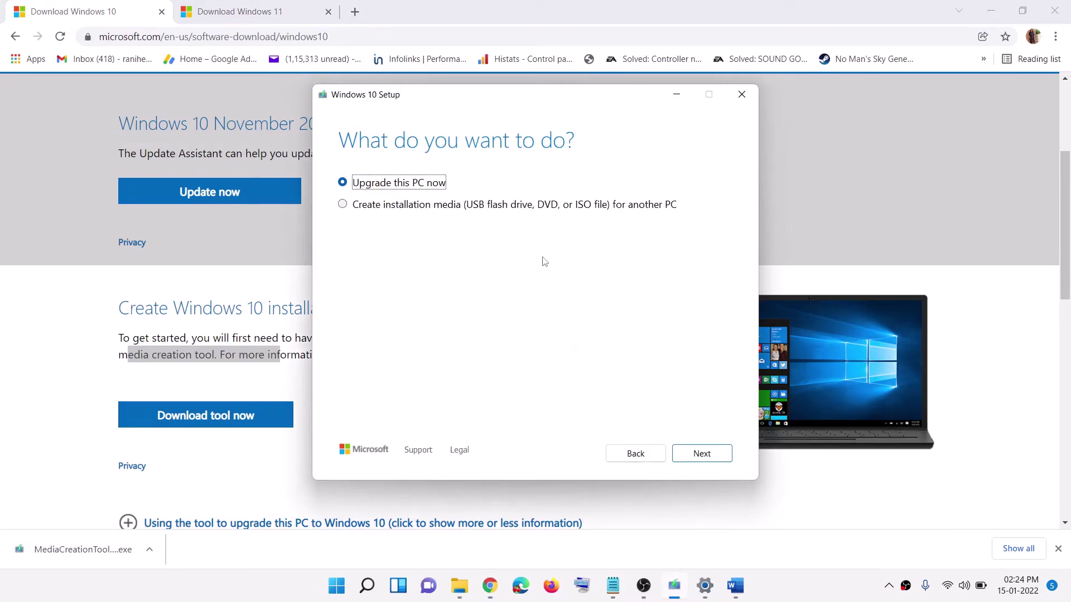
click(657, 456)
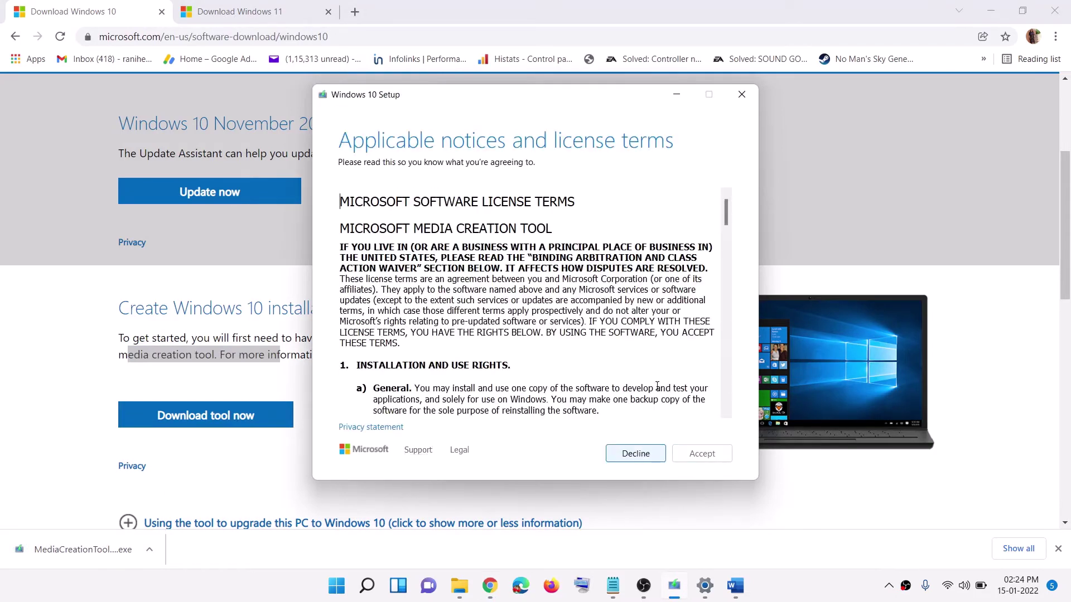
click(703, 453)
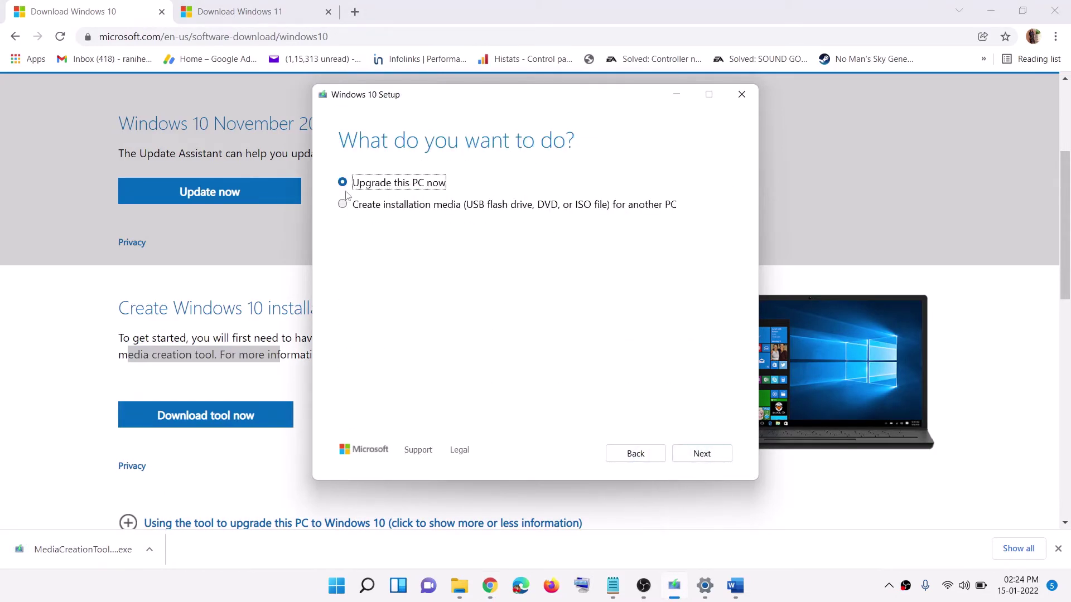
click(700, 454)
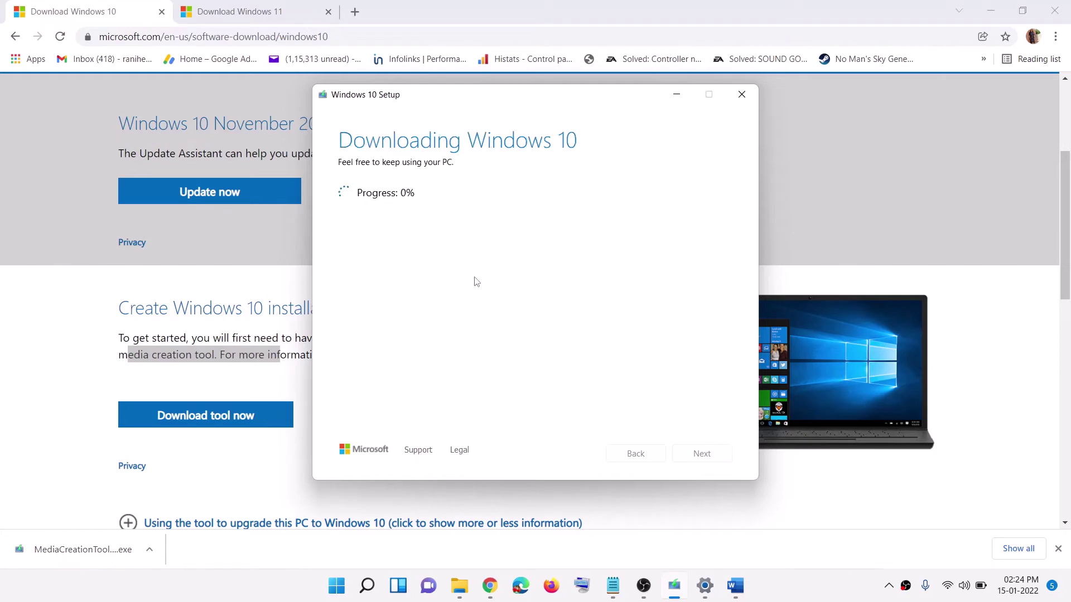
mouse_move(496, 587)
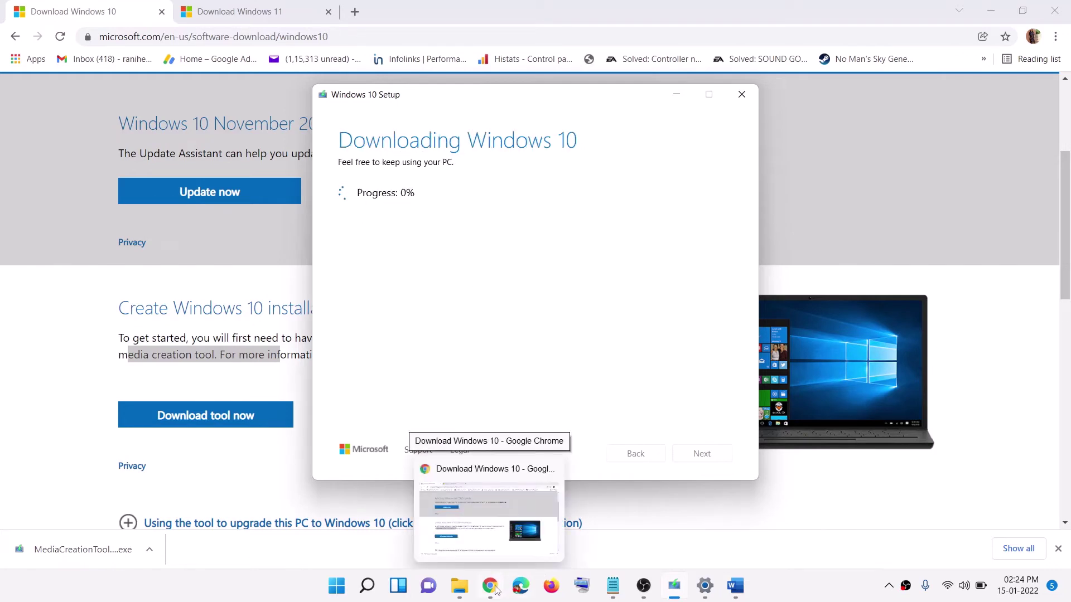
click(736, 586)
scroll(266, 311, down, 3)
scroll(146, 254, down, 1)
scroll(212, 279, down, 1)
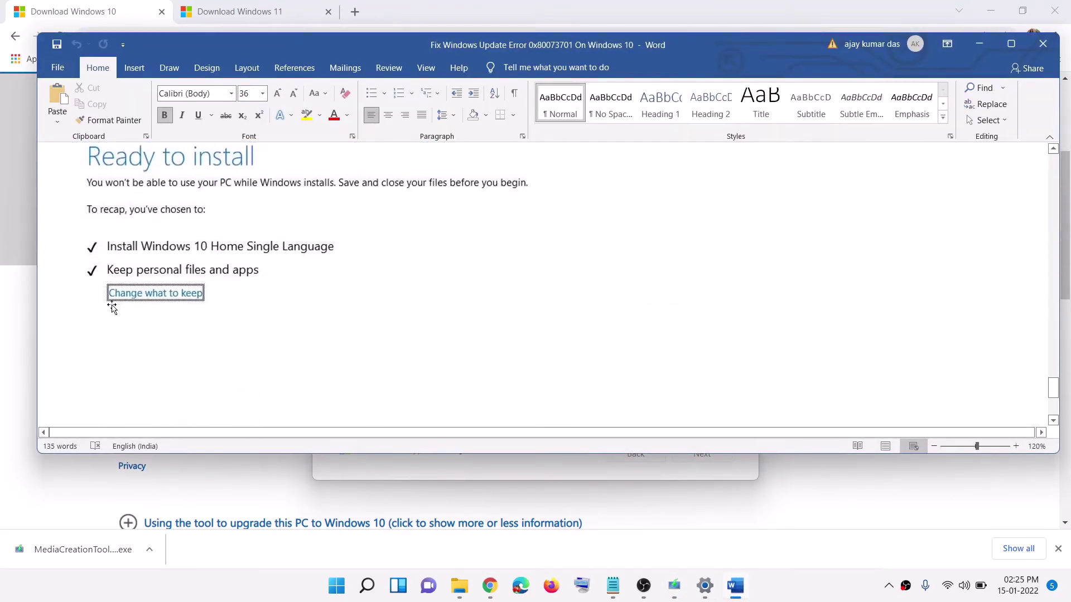
scroll(361, 301, down, 1)
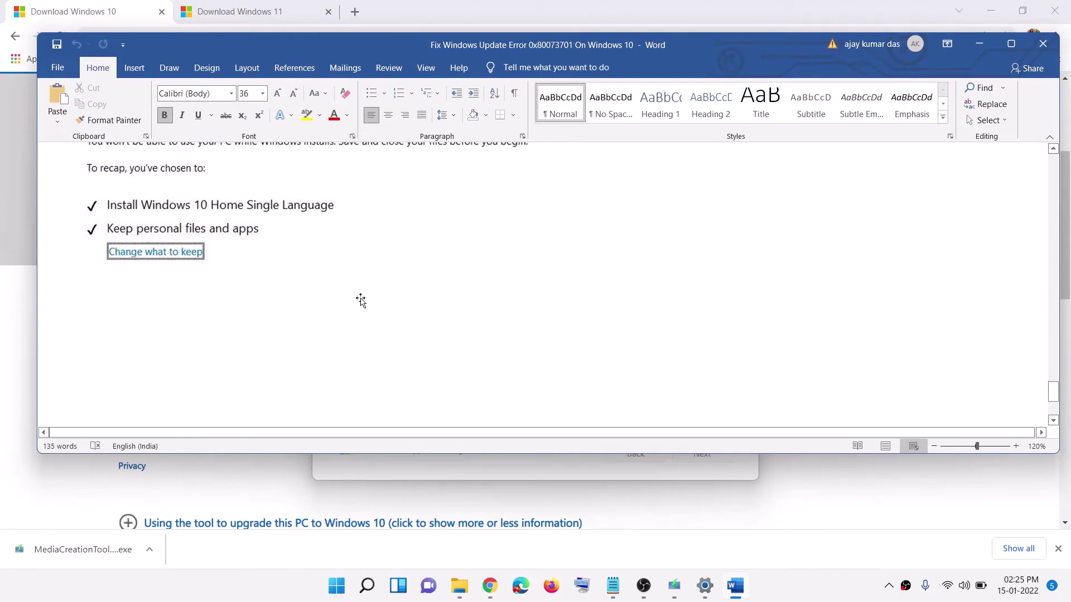
scroll(454, 342, up, 1)
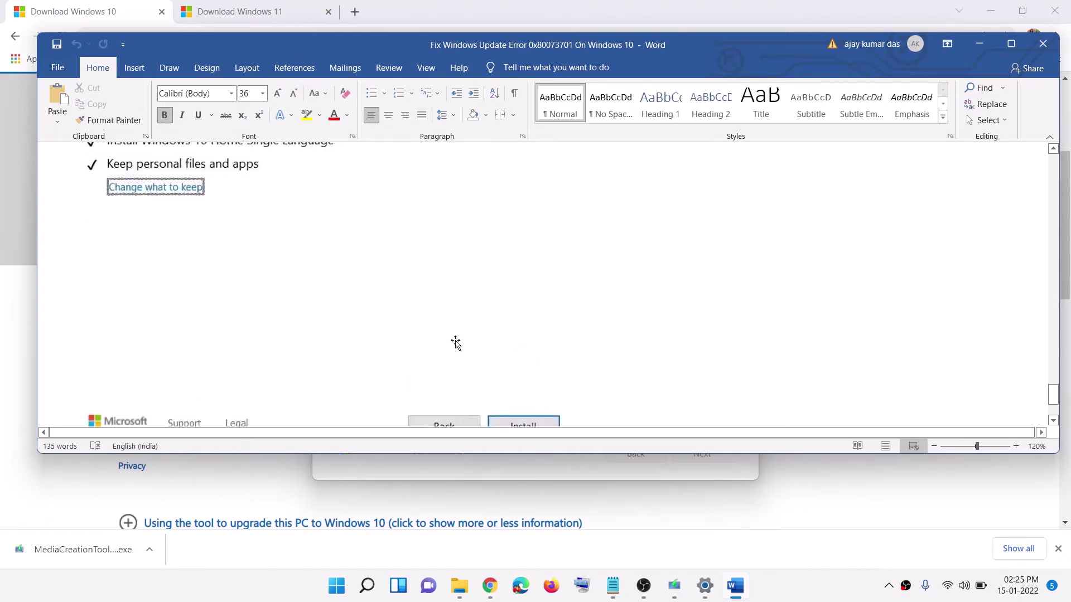
scroll(456, 340, up, 3)
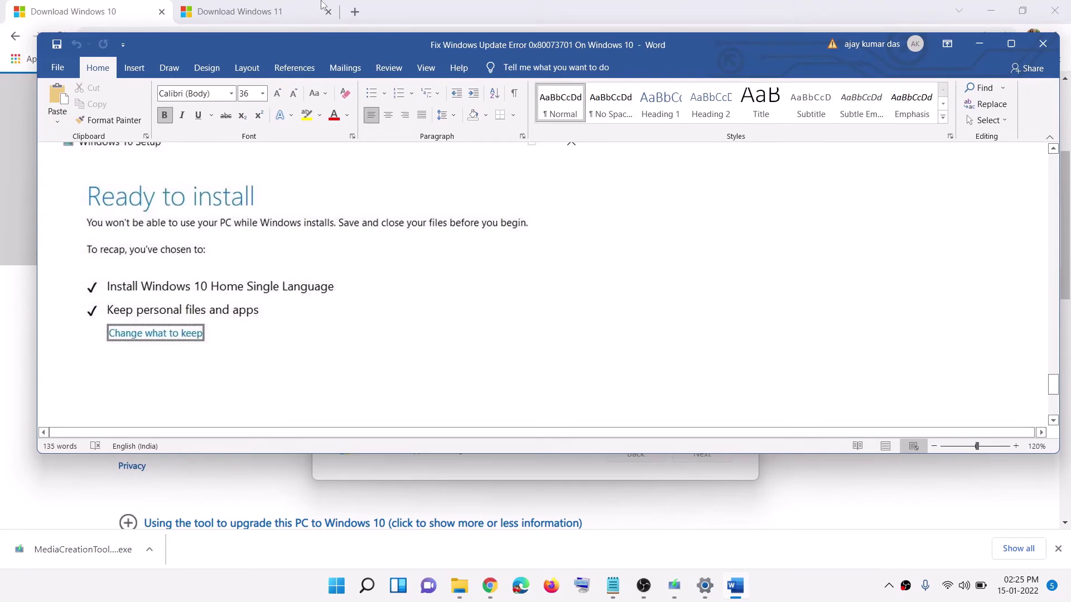
Download the Windows 11 Media Creation Tool from the Download Windows 11 page and run it
click(250, 15)
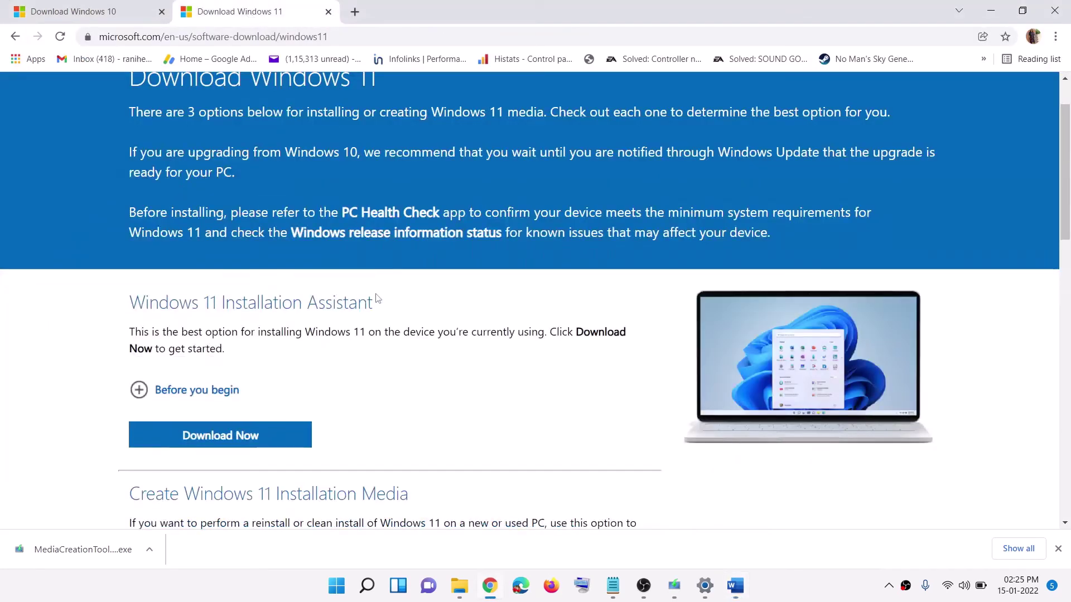
scroll(312, 307, up, 1)
scroll(311, 307, down, 5)
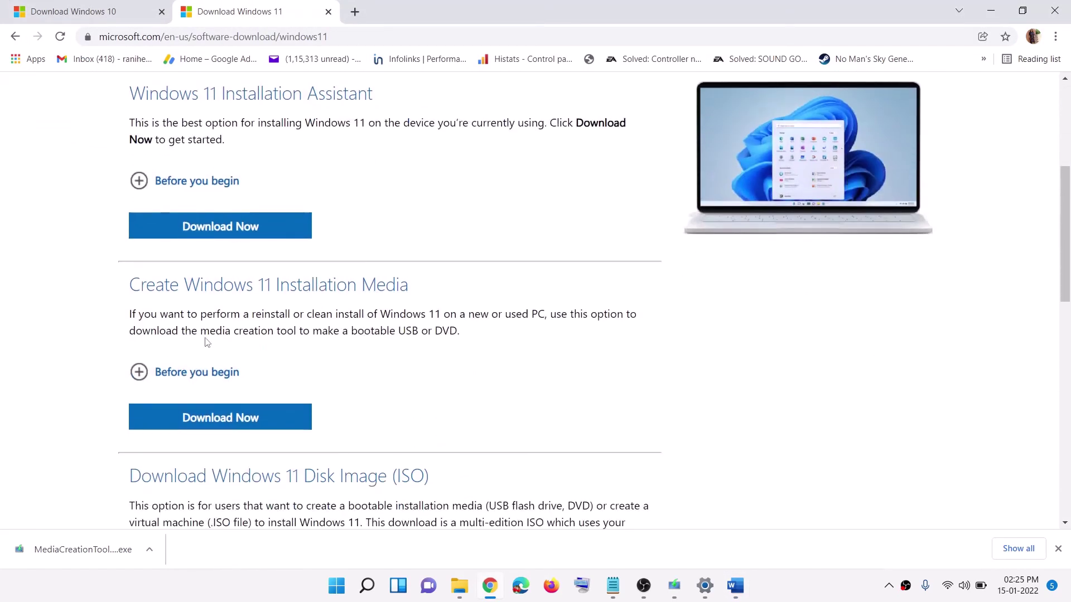
drag(215, 331, 322, 331)
click(237, 422)
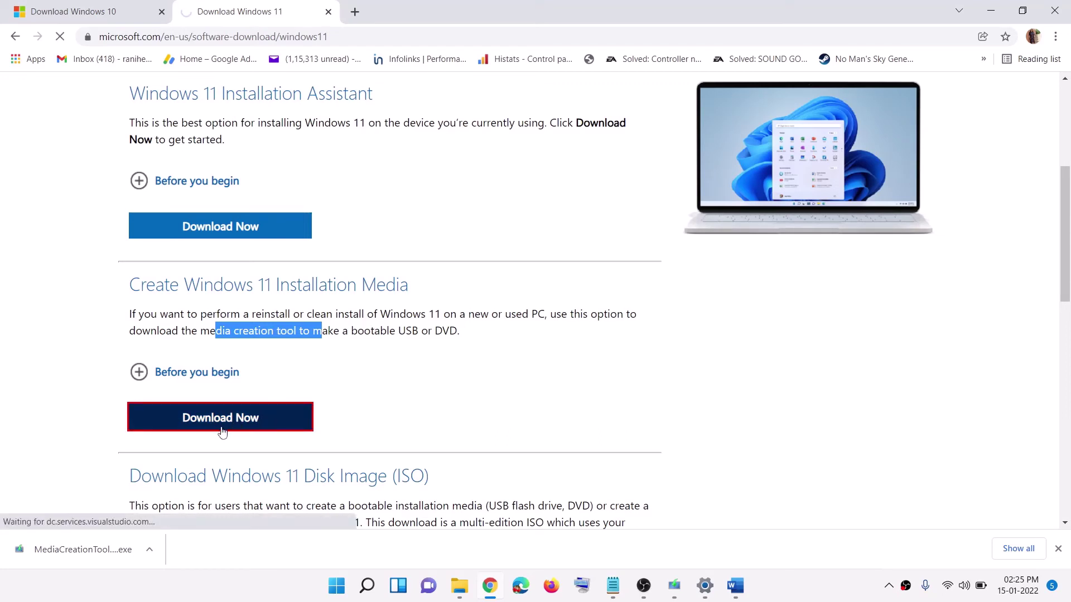
click(81, 564)
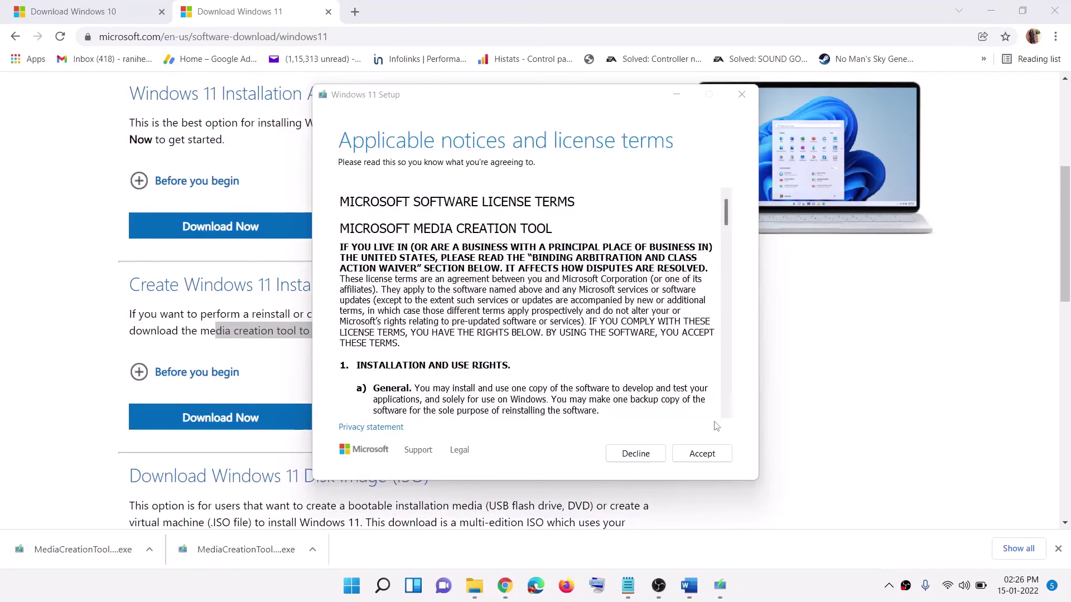
Accept the license, keep the recommended edition, and save a Windows ISO file to the Desktop
click(701, 453)
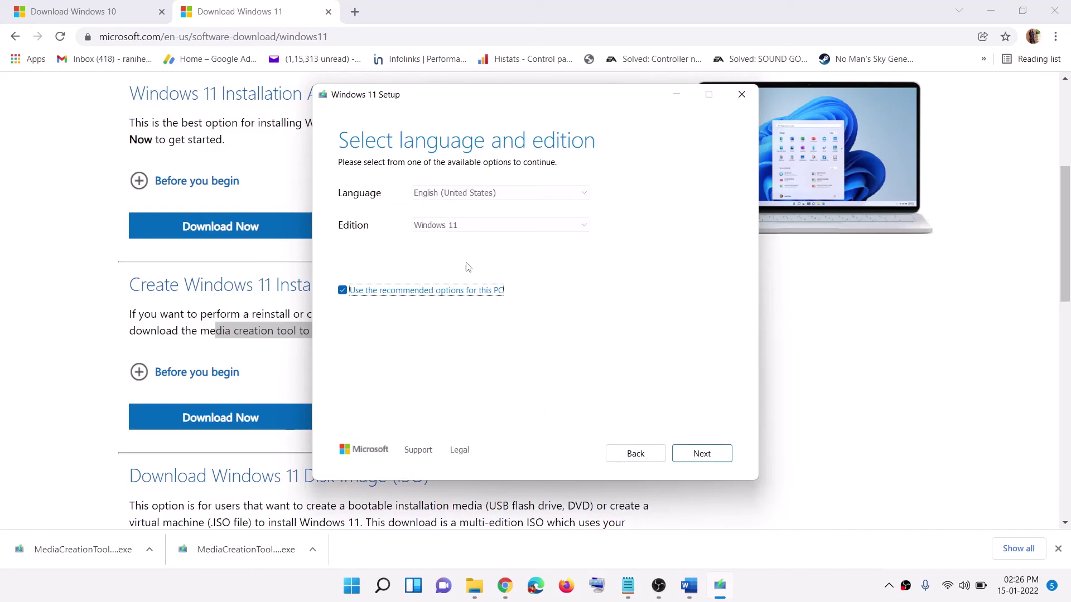
click(698, 453)
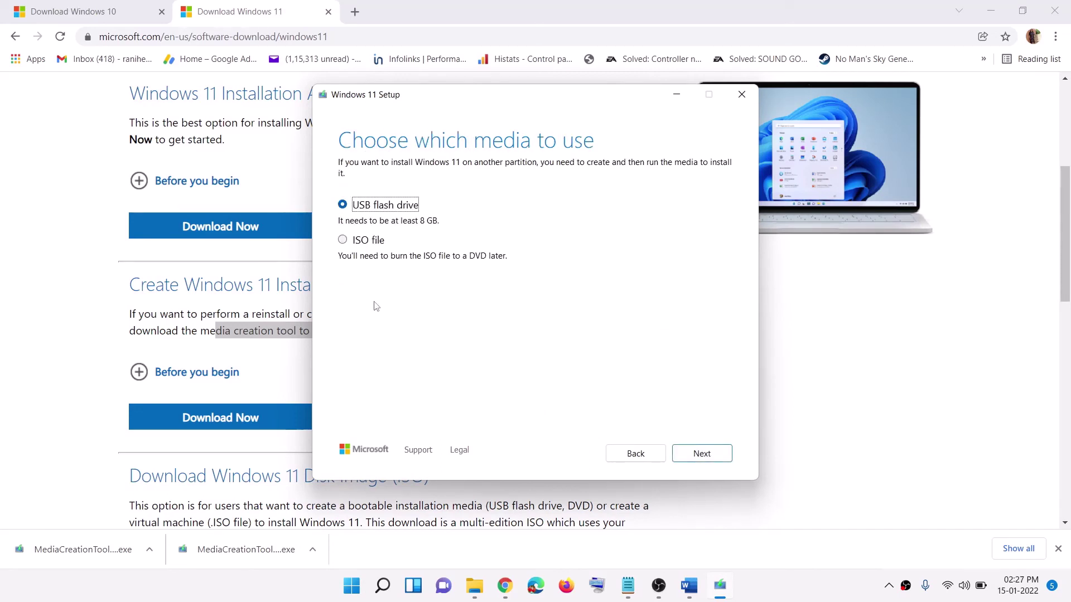
click(373, 243)
click(715, 455)
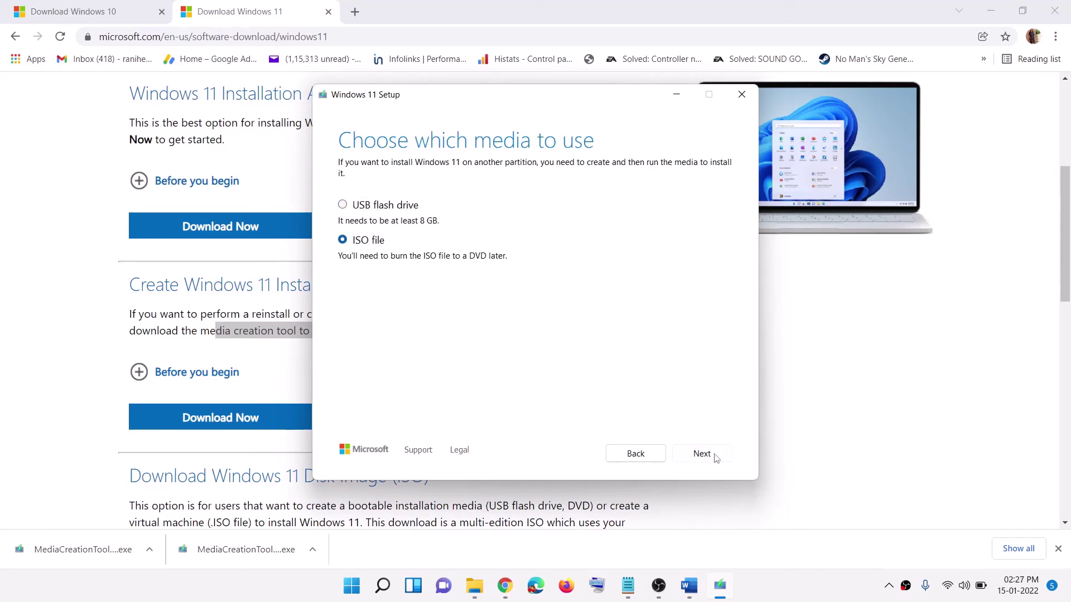
click(370, 220)
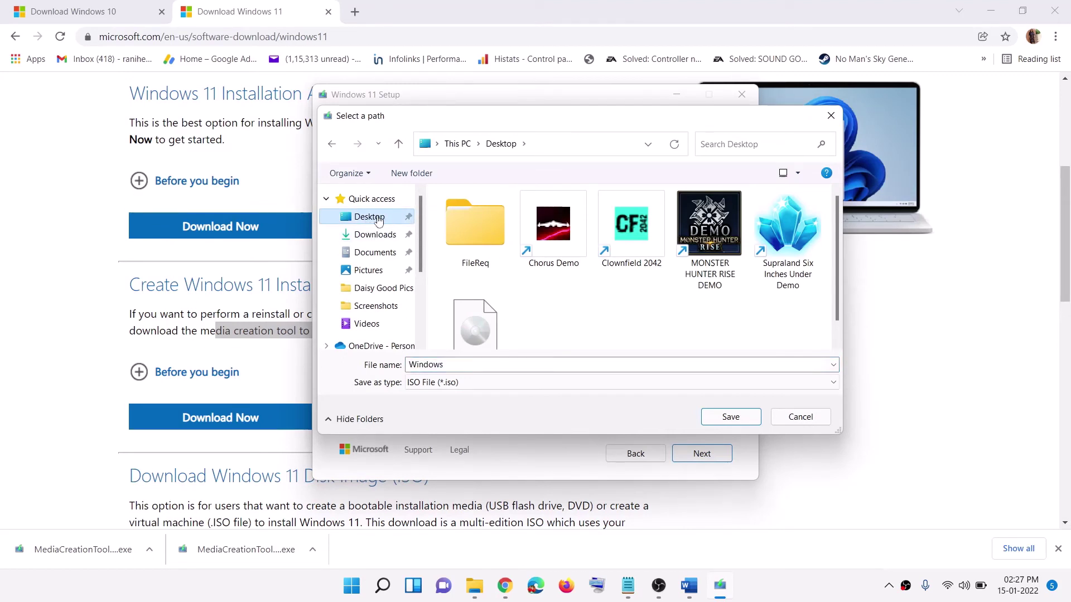
click(731, 417)
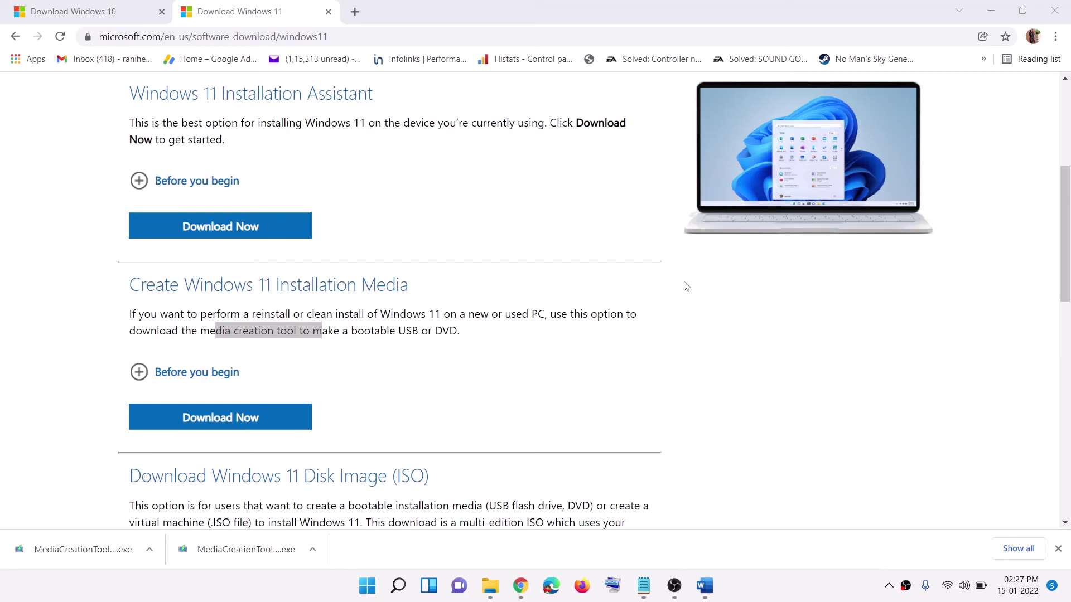
key(super+d)
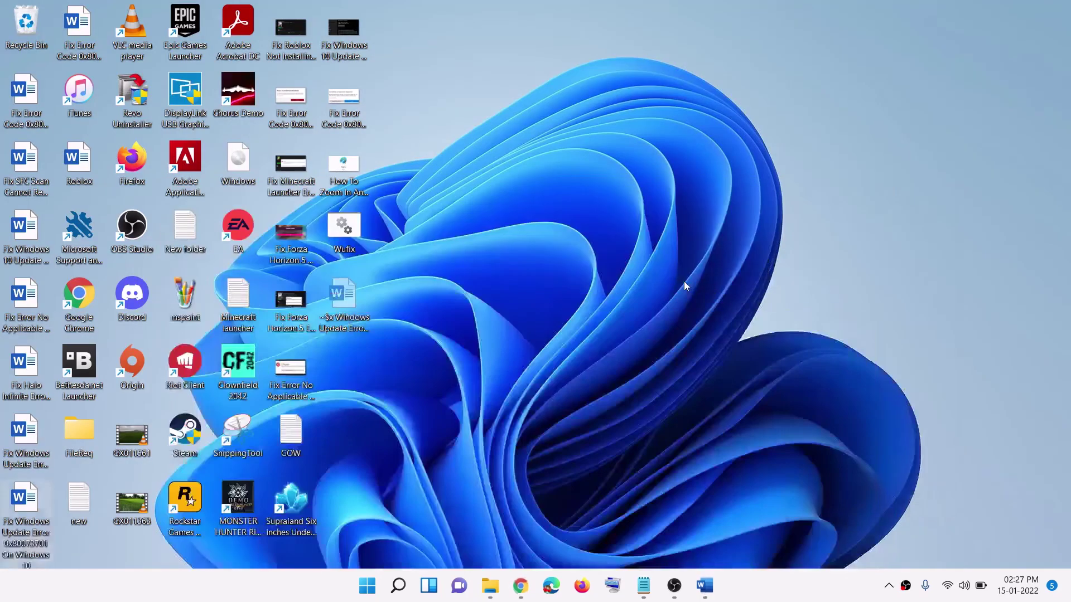
Mount the Windows ISO as DVD Drive (F:), run its setup with admin approval, and continue
double_click(246, 167)
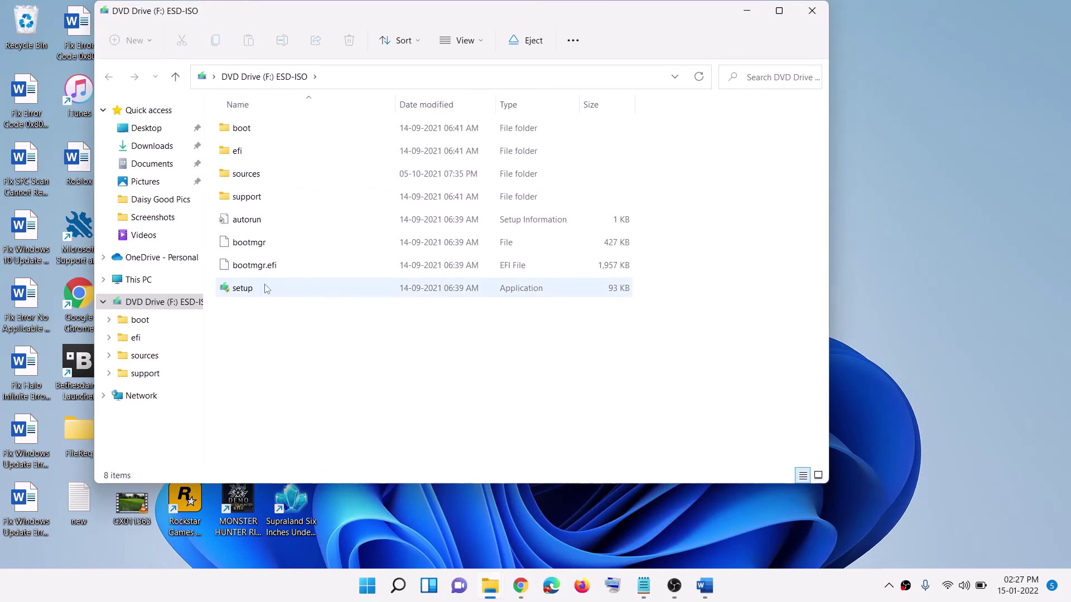
double_click(266, 288)
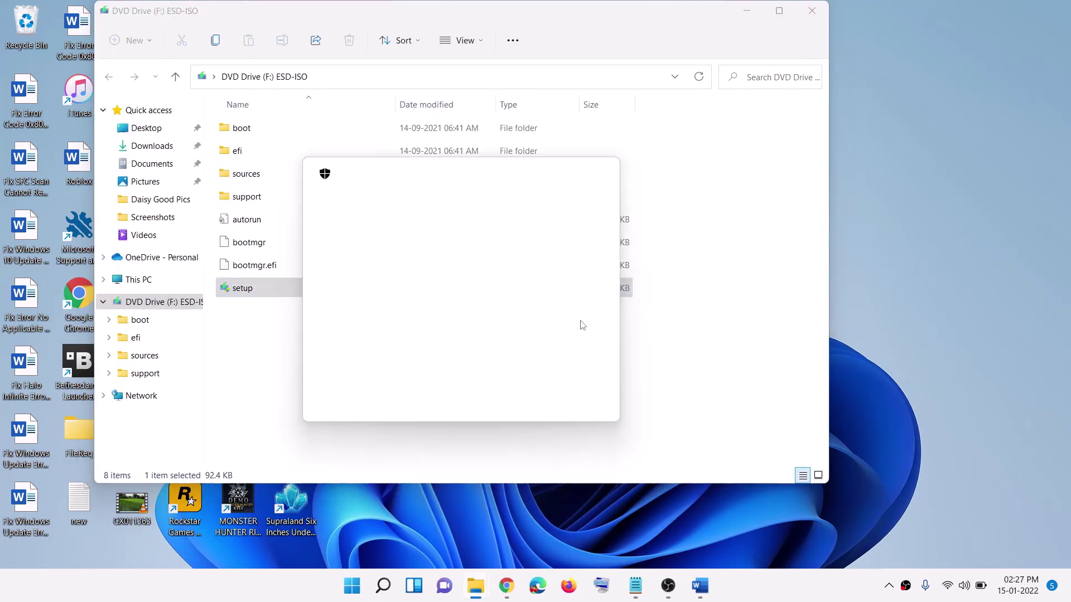
click(387, 392)
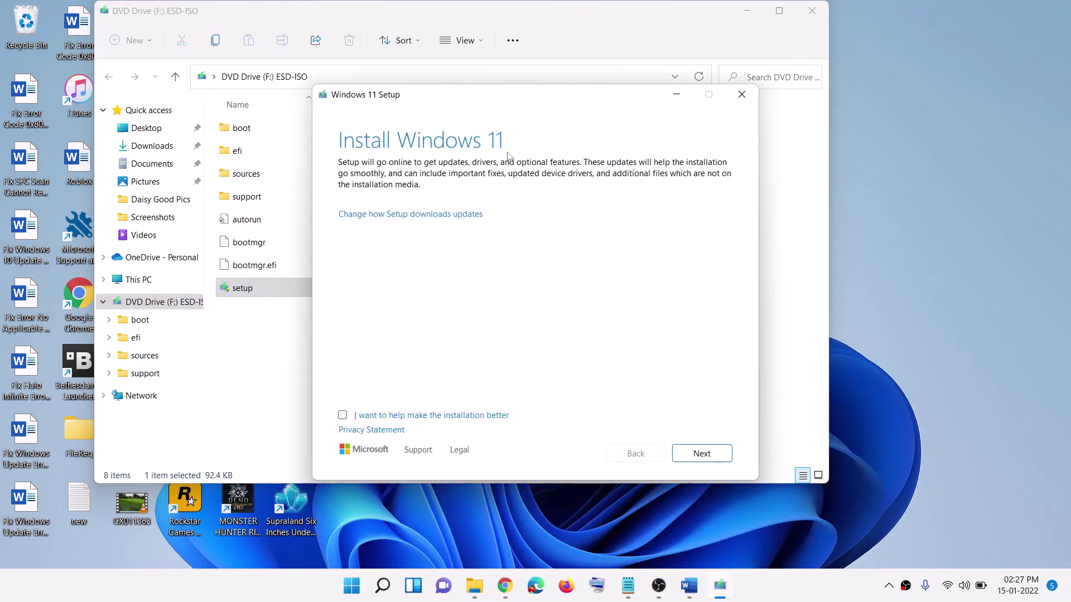
click(691, 450)
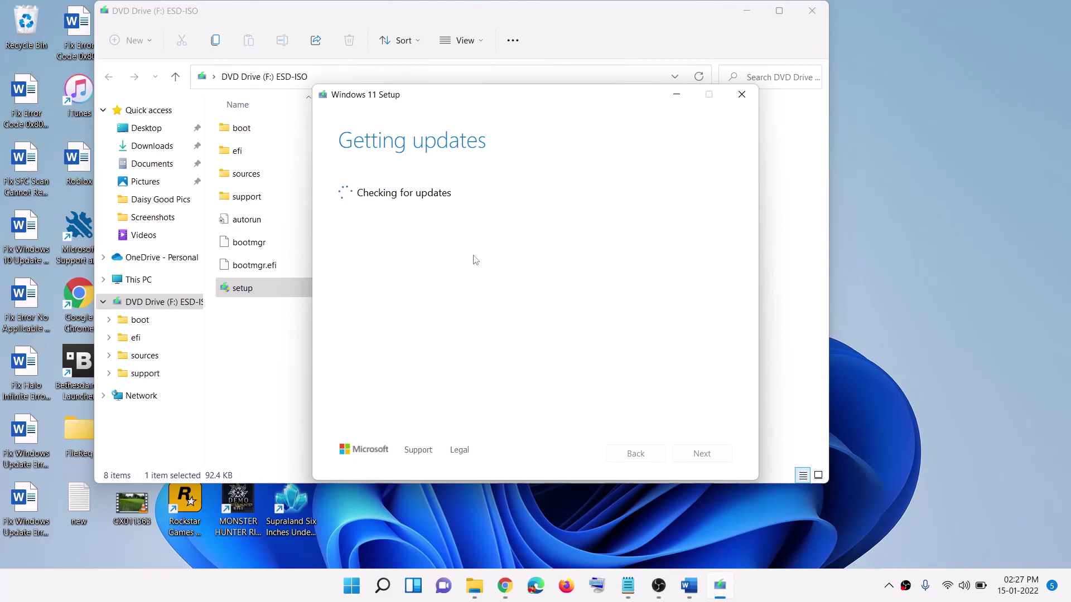
Bring the Word guide to the front and scroll through the Ready to install screenshot
click(696, 593)
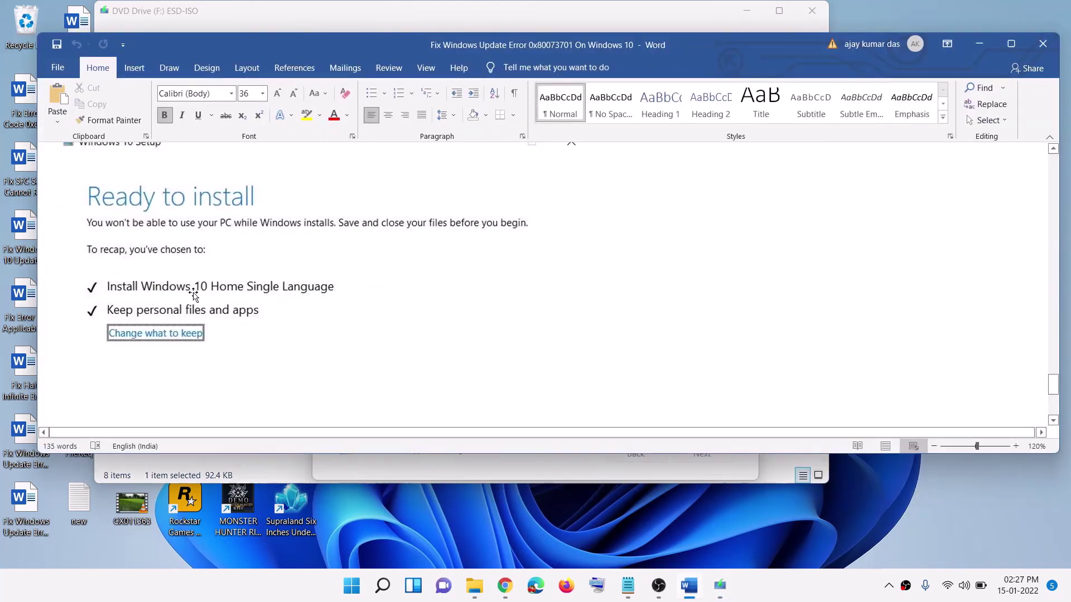
scroll(217, 299, up, 3)
scroll(213, 301, down, 1)
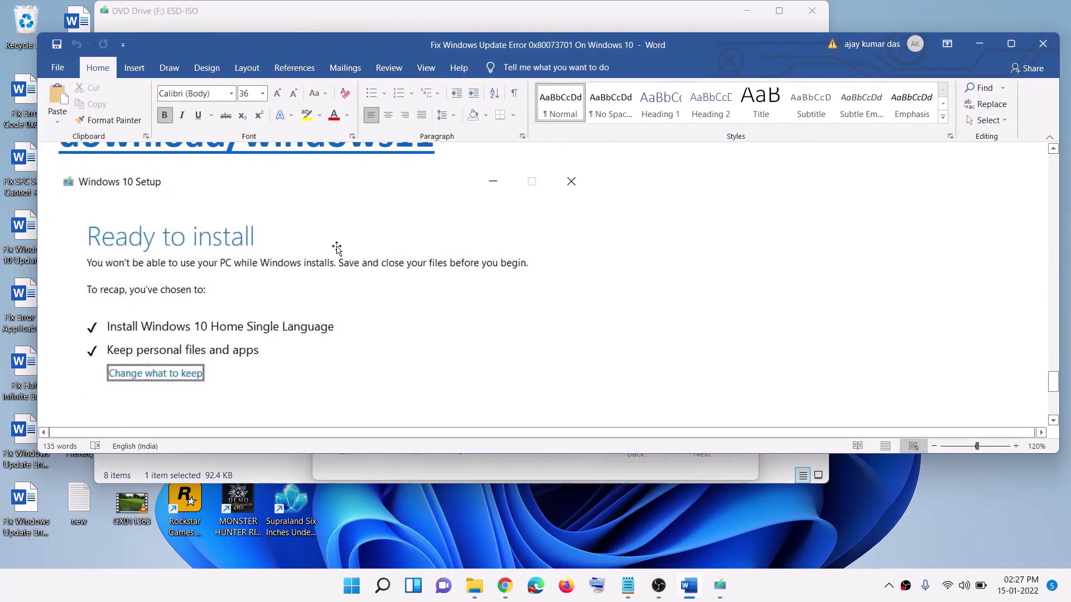
scroll(299, 301, down, 1)
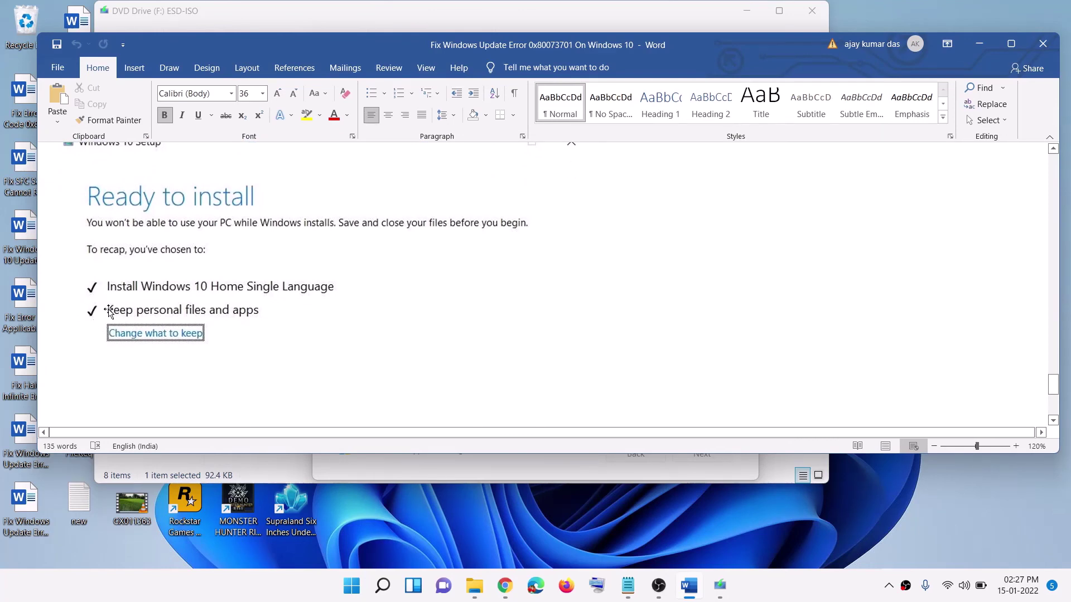
scroll(580, 338, down, 2)
scroll(581, 338, down, 3)
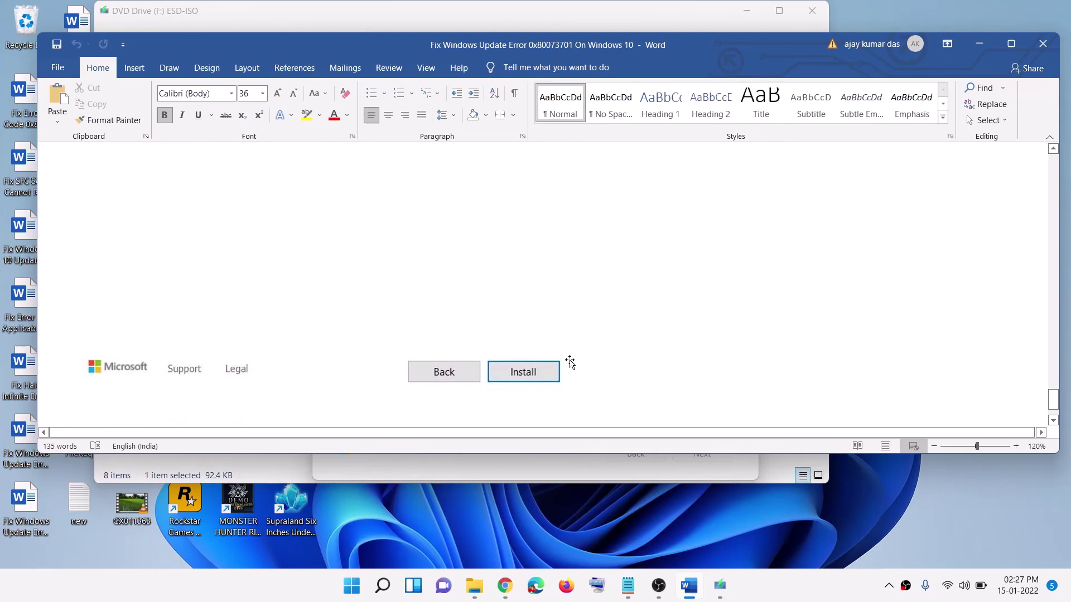
scroll(865, 360, up, 3)
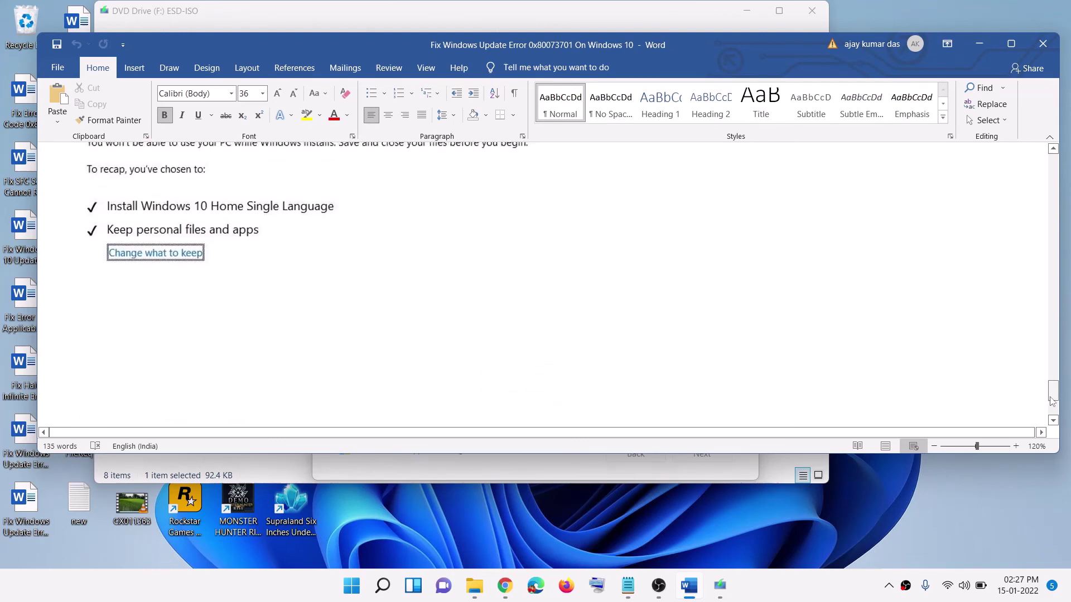
Return to the guide's top, select the error code 0x80073701 in the title, then show the desktop
drag(1052, 397, 1002, 164)
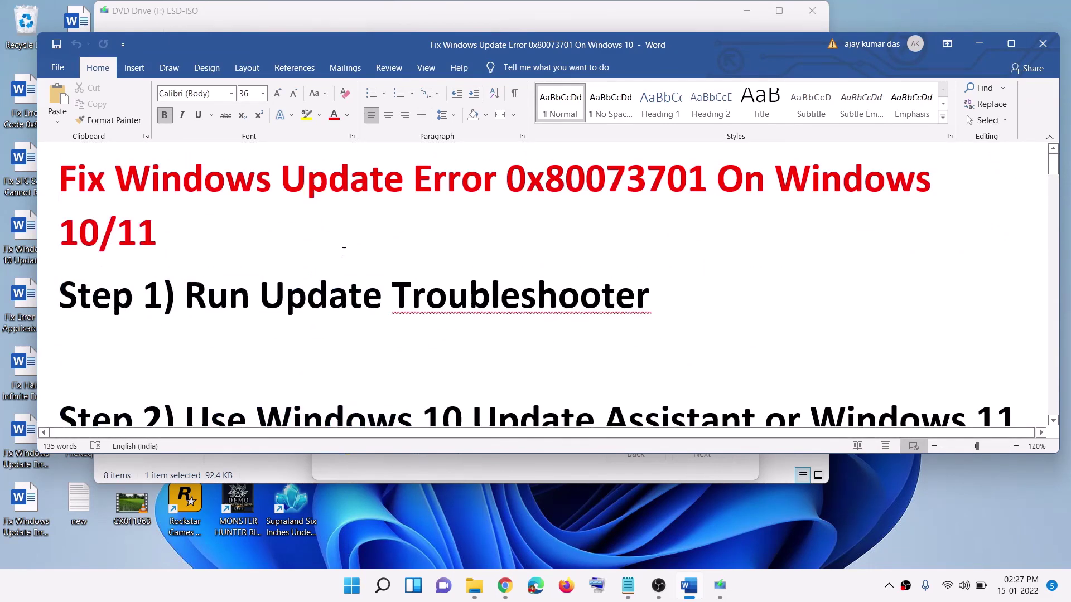
drag(744, 177, 506, 179)
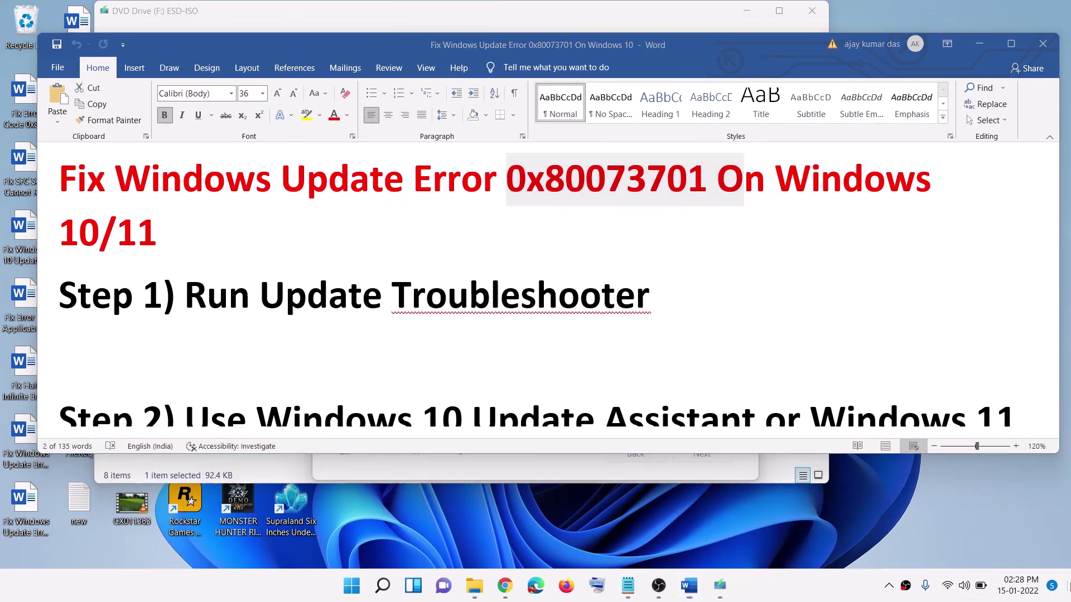
click(1057, 580)
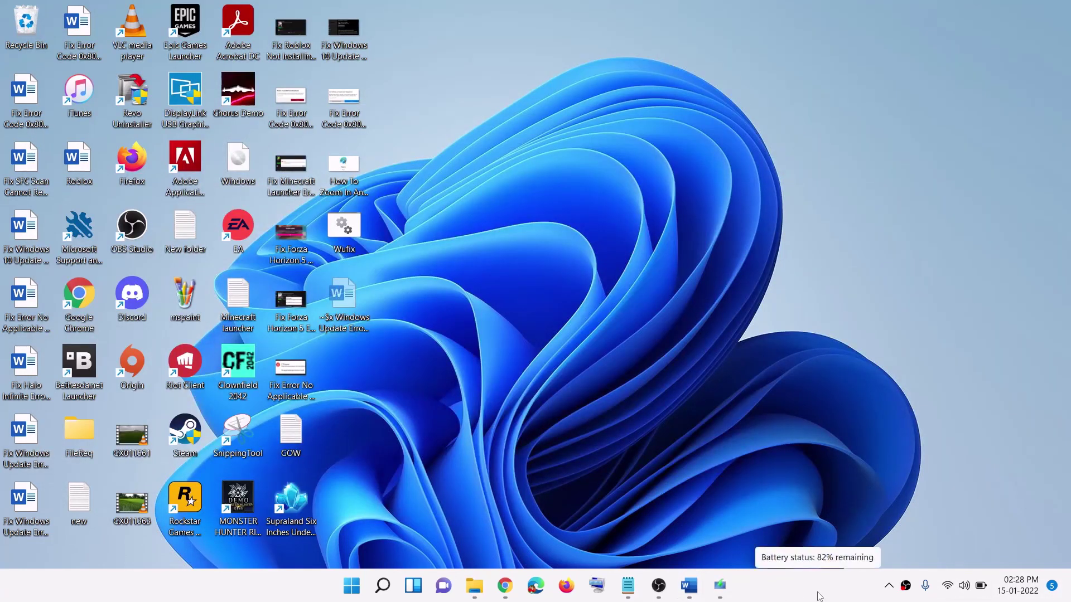